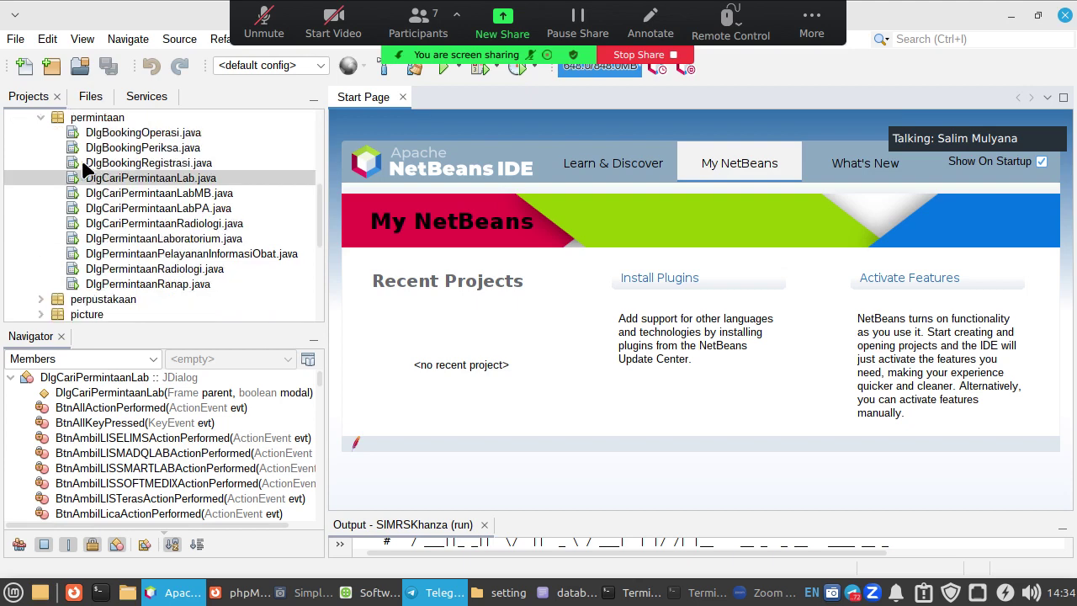
scroll(55, 171, "up", 2)
left_click(41, 208)
scroll(51, 208, "down", 2)
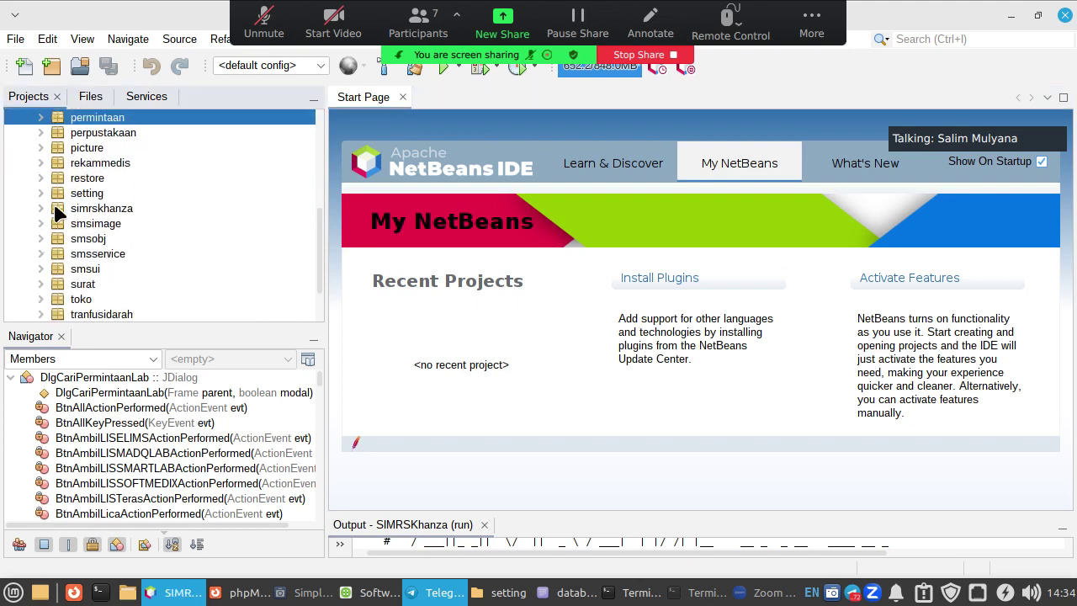
double_click(65, 194)
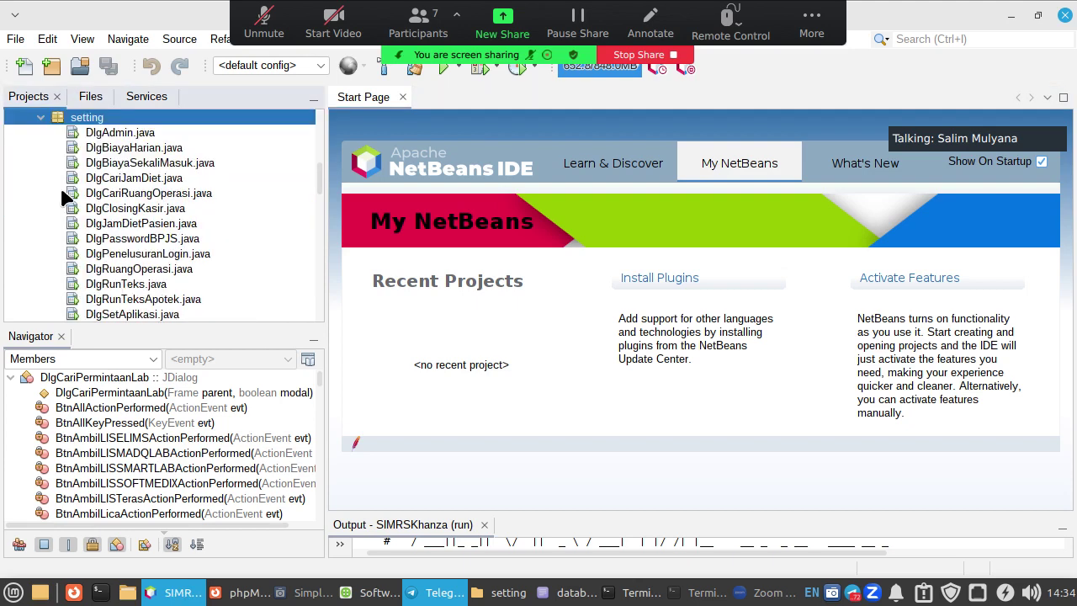
left_click(39, 118)
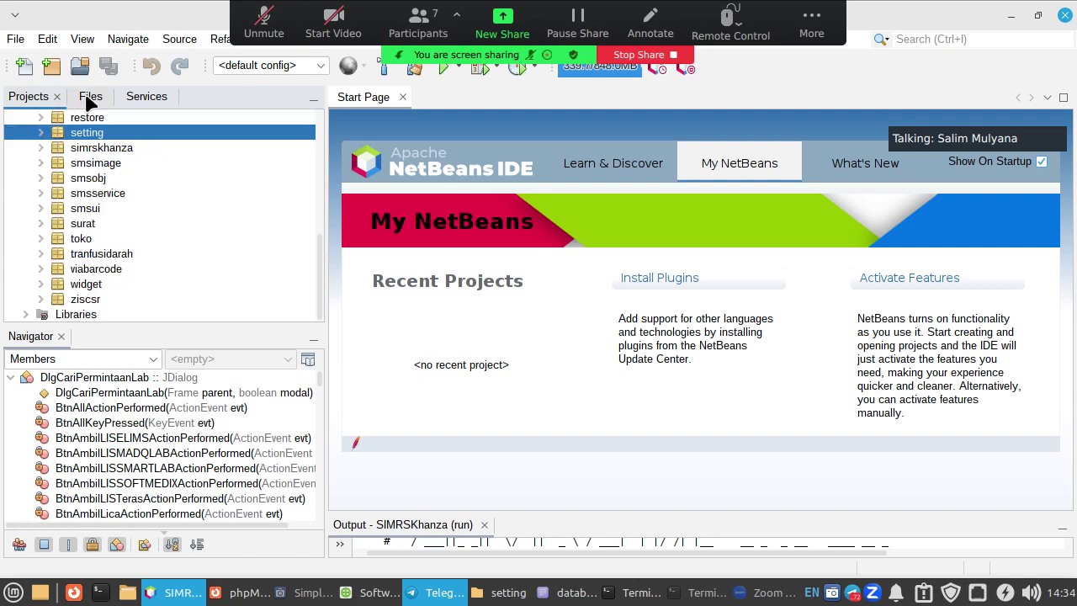
Open database.xml from the setting folder of the SIMRSKhanza project's file tree
left_click(84, 98)
double_click(23, 118)
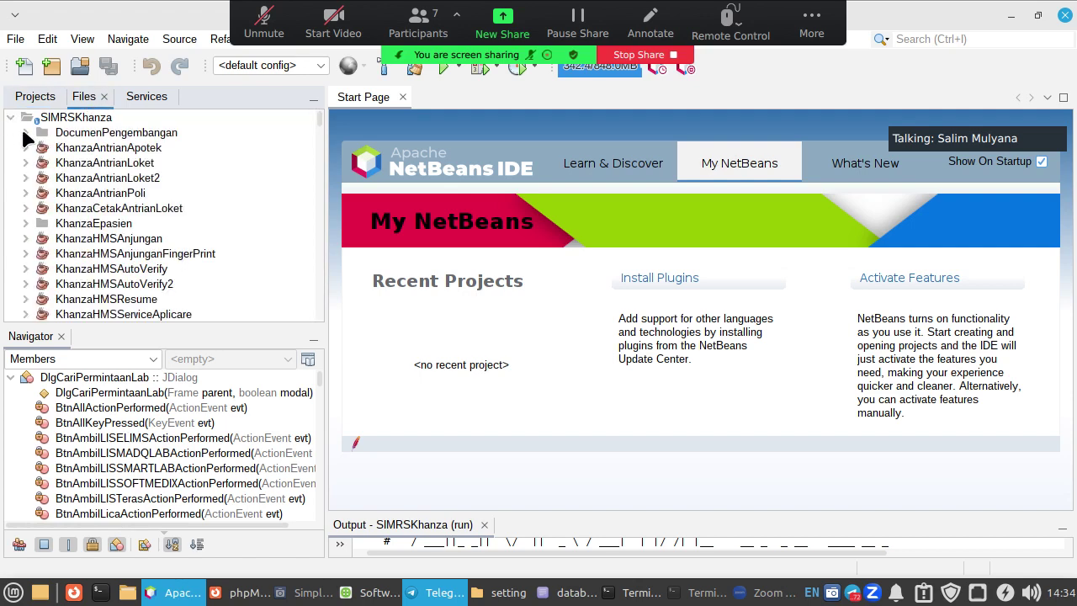
scroll(111, 223, "down", 5)
scroll(110, 223, "down", 6)
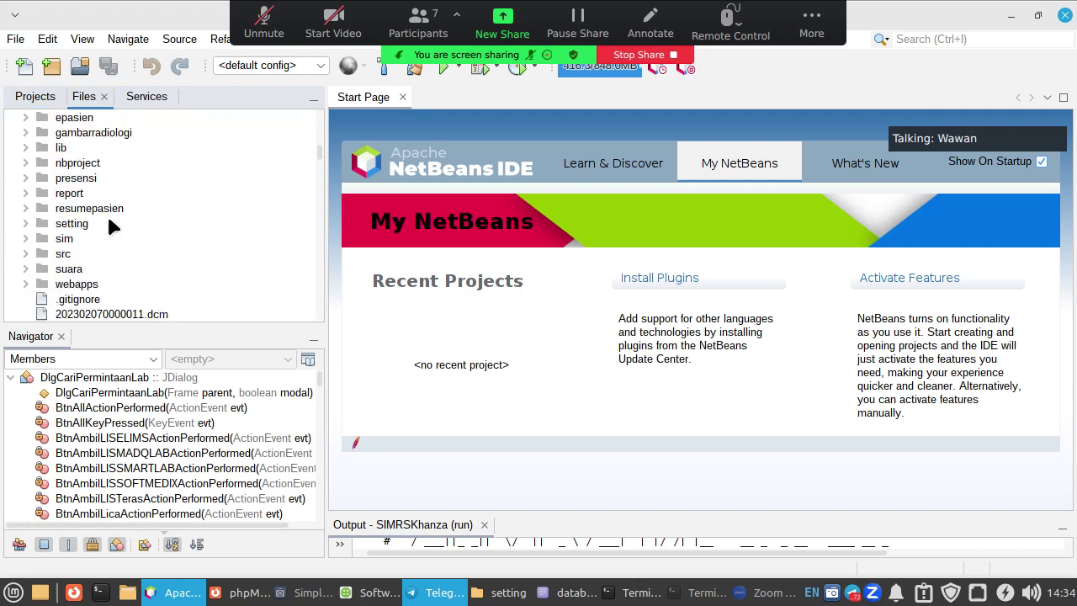
left_click(27, 223)
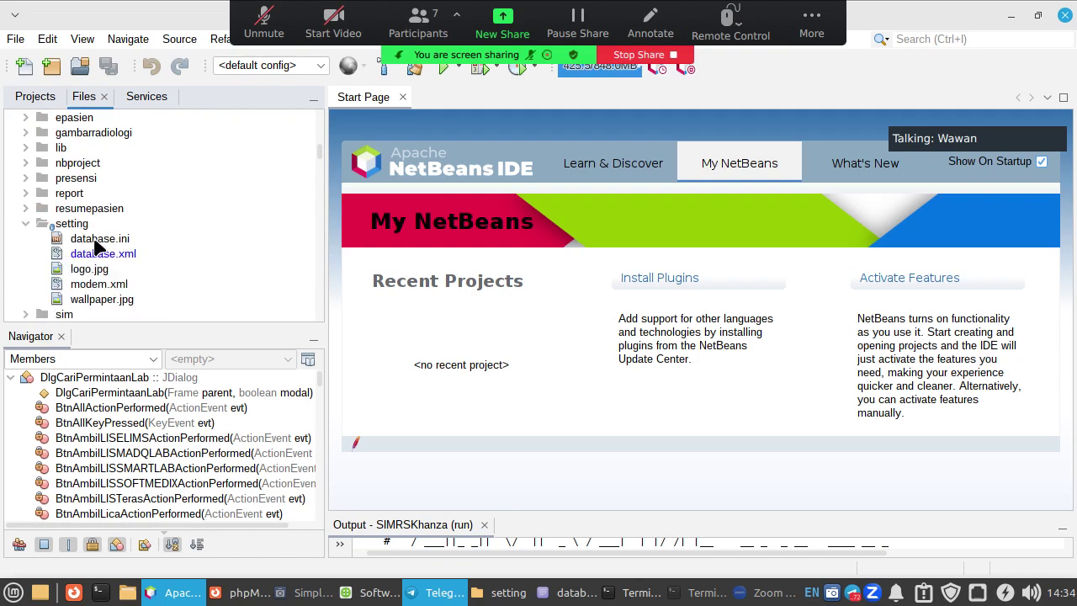
double_click(102, 257)
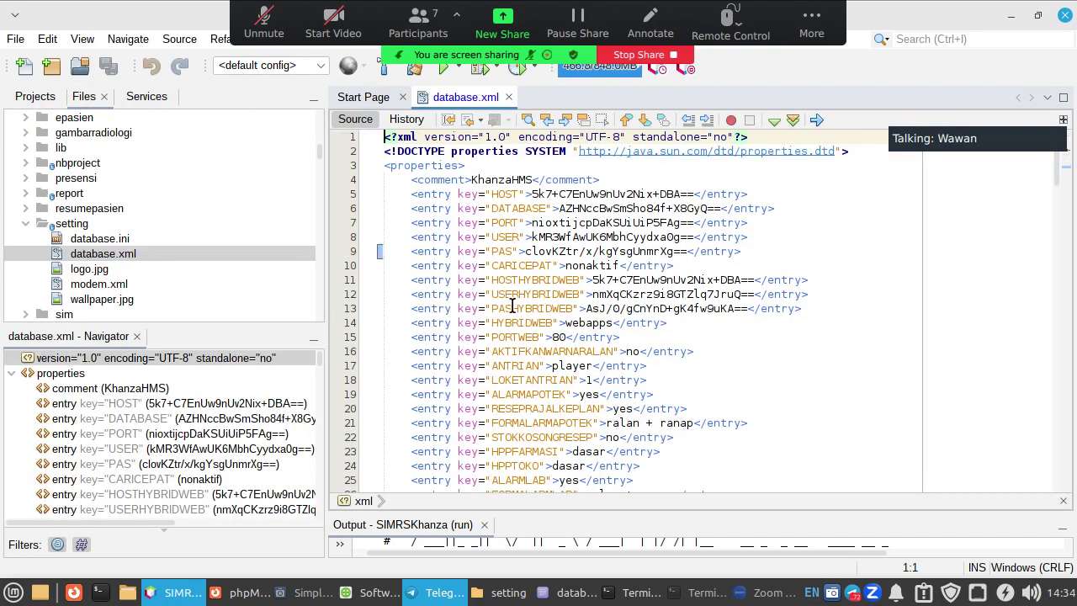
Widen the code editor and search database.xml for "carest" to locate the CareStream setting
scroll(515, 299, "down", 12)
scroll(523, 300, "down", 20)
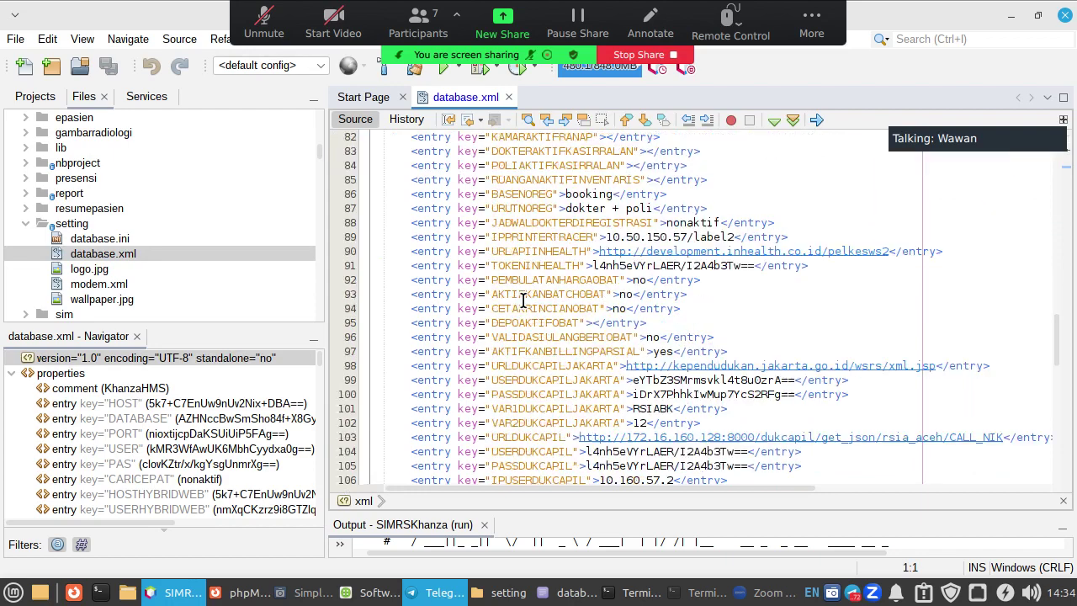
scroll(523, 301, "down", 4)
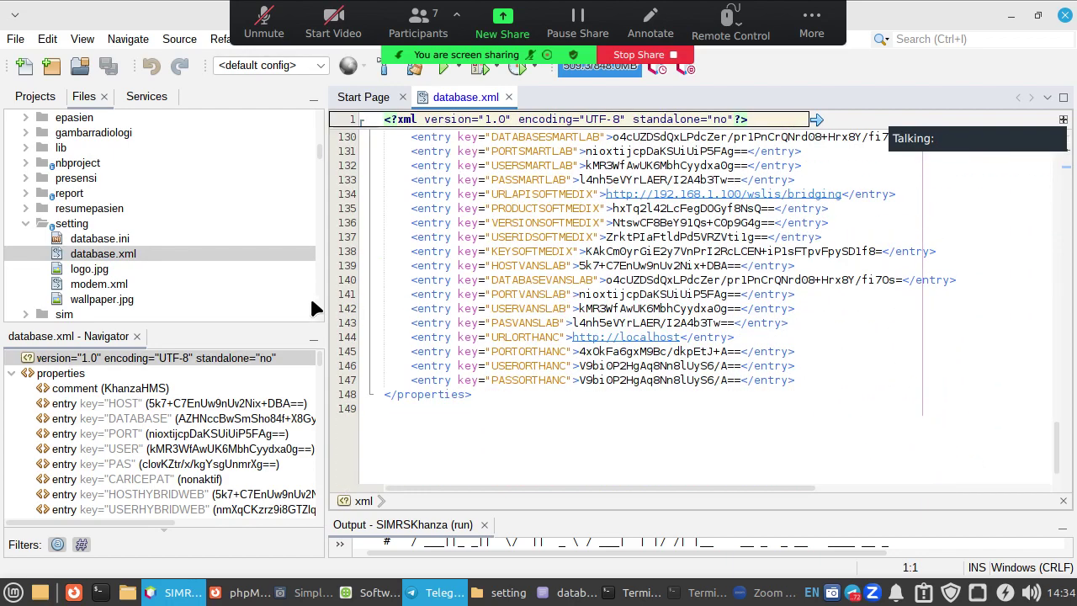
left_click_drag(327, 308, 194, 307)
scroll(523, 308, "up", 2)
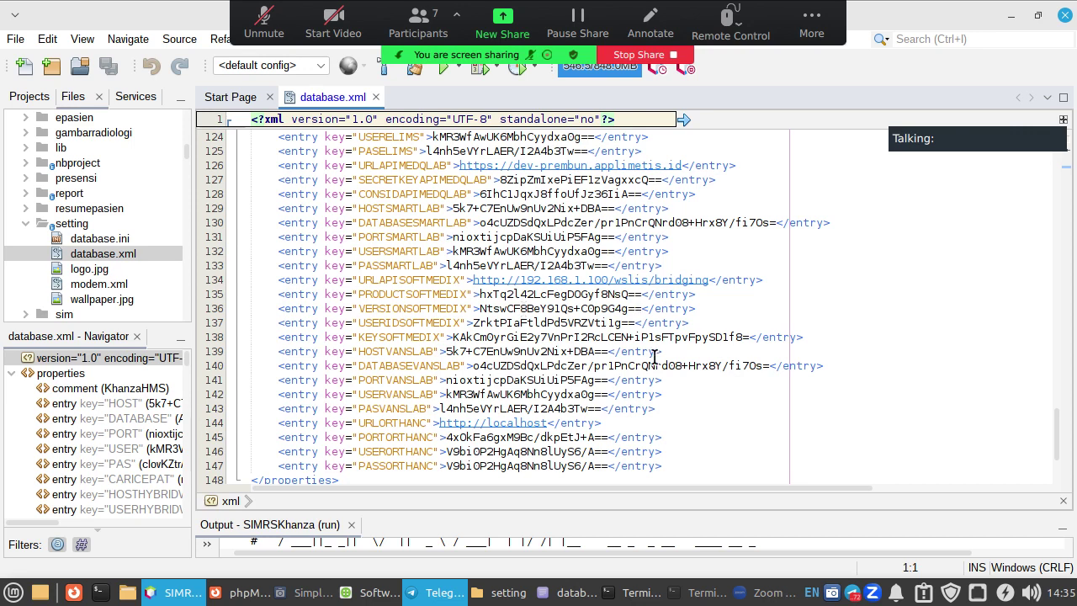
left_click(48, 40)
left_click(118, 343)
type("carest")
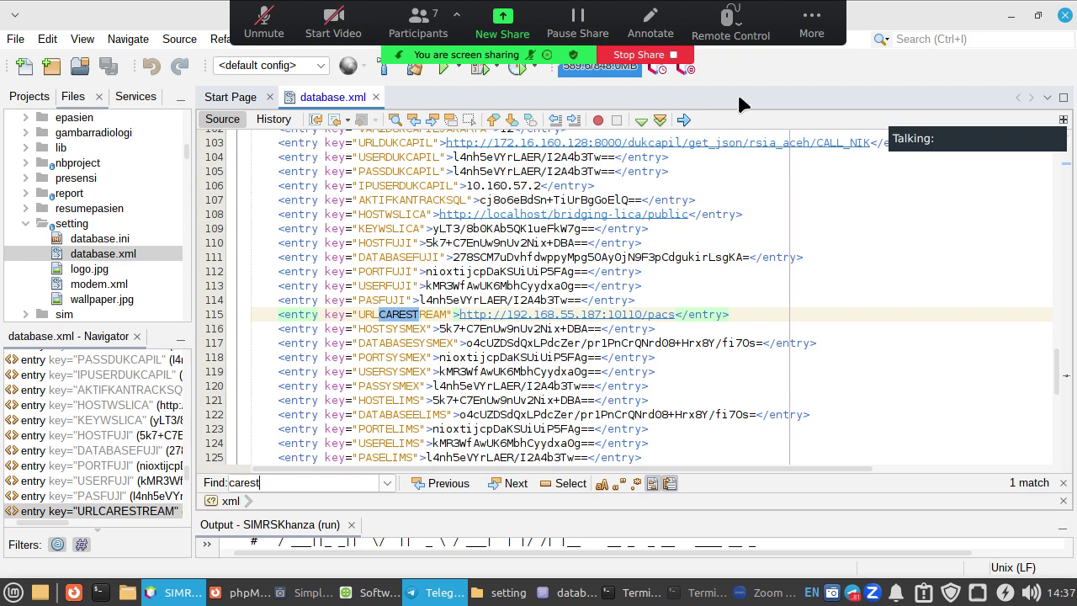
Unmute the microphone in the Zoom meeting
left_click(265, 21)
left_click(276, 32)
key("alt+a")
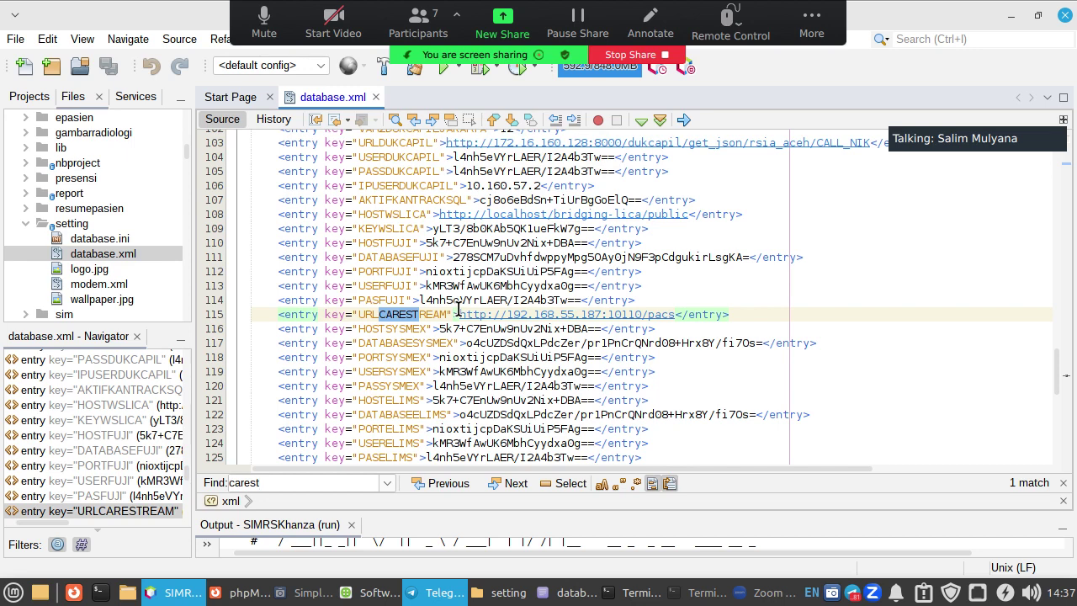
Highlight the URL value of the URLCARESTREAM entry and return to the project's source package list
left_click_drag(460, 315, 676, 320)
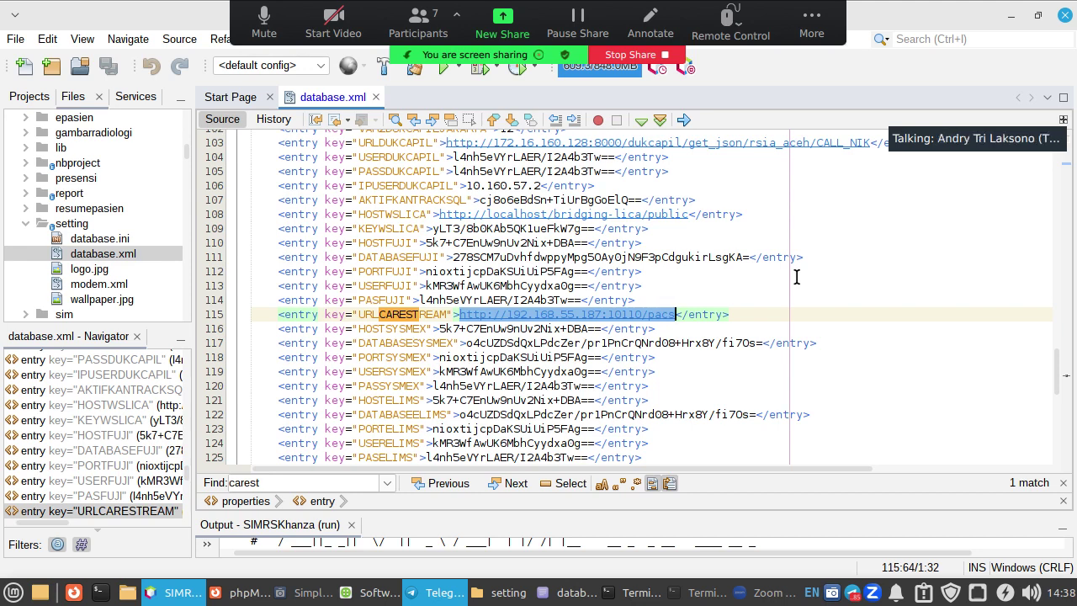
left_click(32, 112)
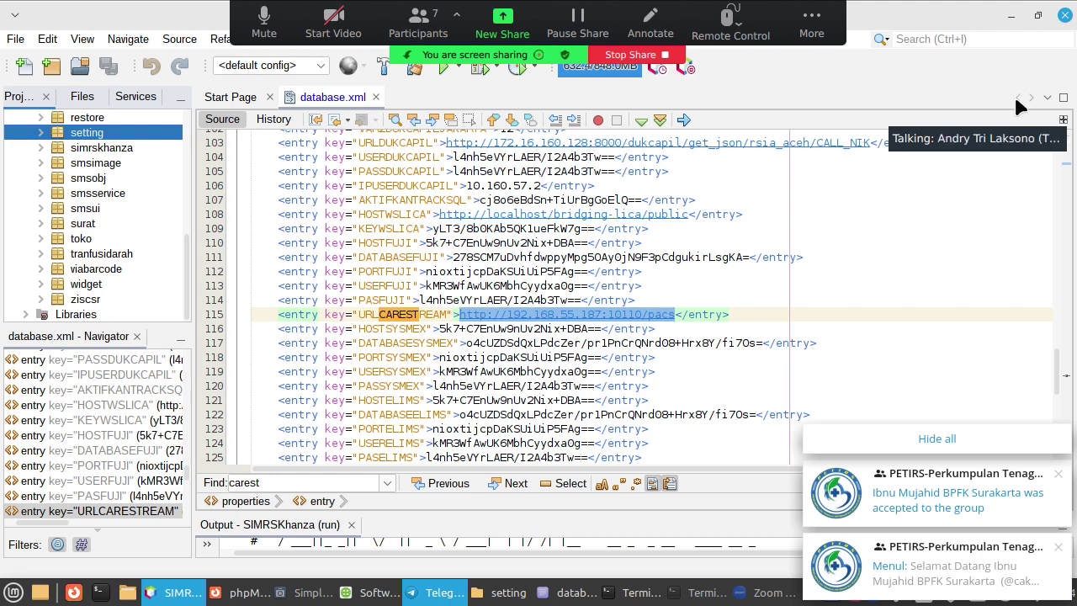
Stop the current Zoom screen share and start sharing Desktop 1 again
left_click(660, 55)
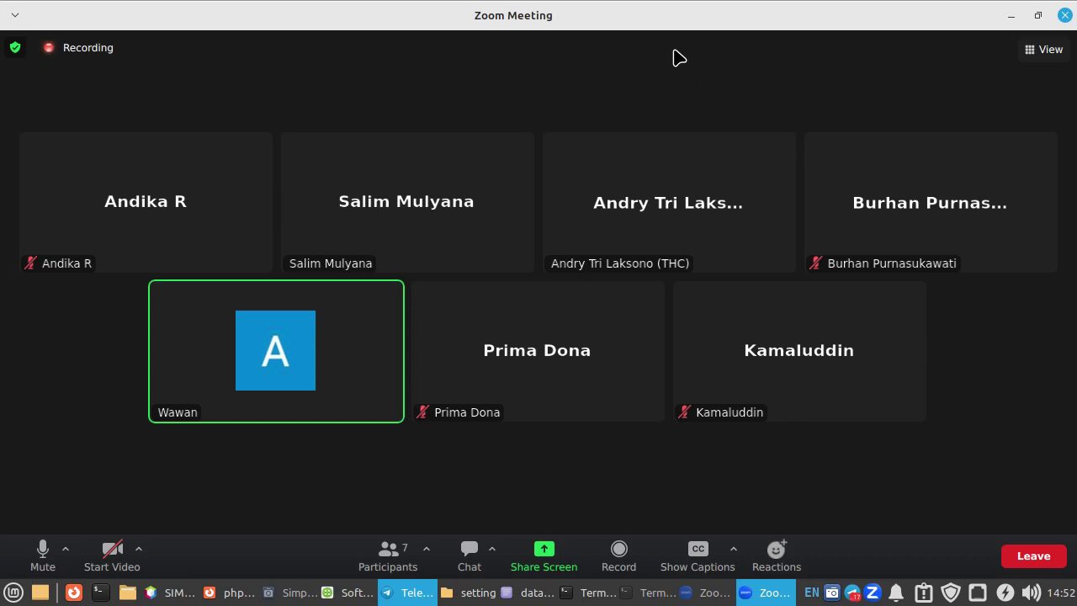
left_click(537, 552)
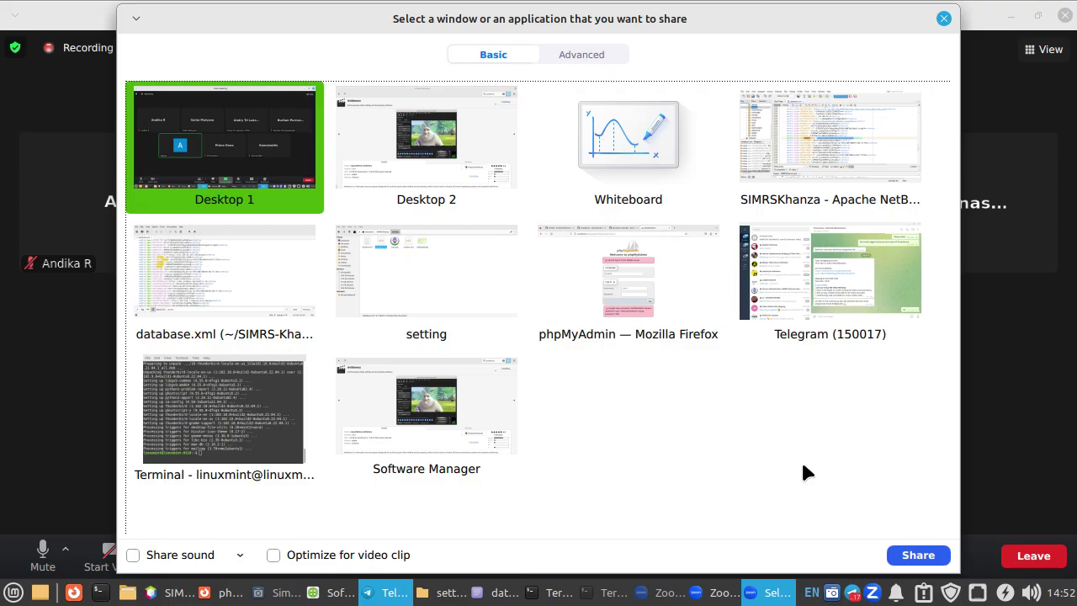
left_click(906, 557)
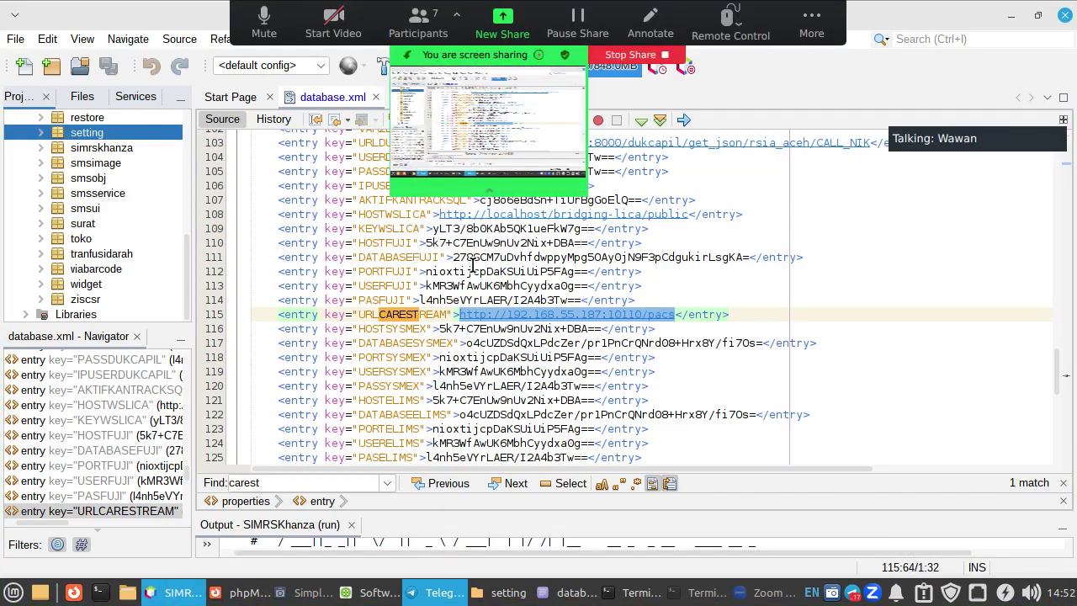
Close database.xml and the Start Page
left_click(376, 97)
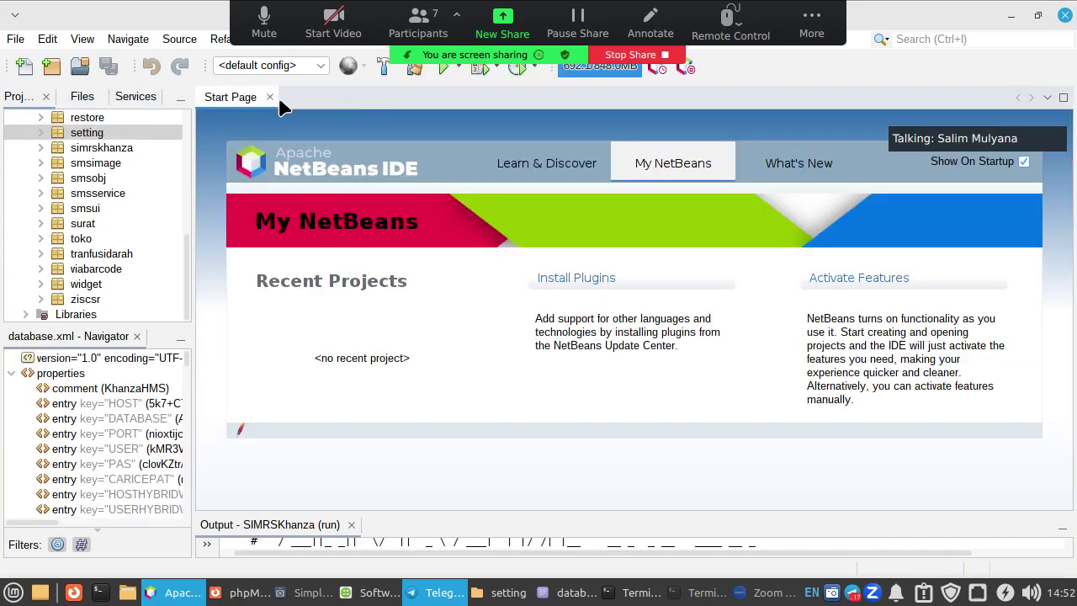
left_click(269, 97)
Expand the permintaan package, widen the project tree and open DlgCariPermintaanRadiologi.java
scroll(63, 238, "up", 3)
scroll(58, 236, "up", 4)
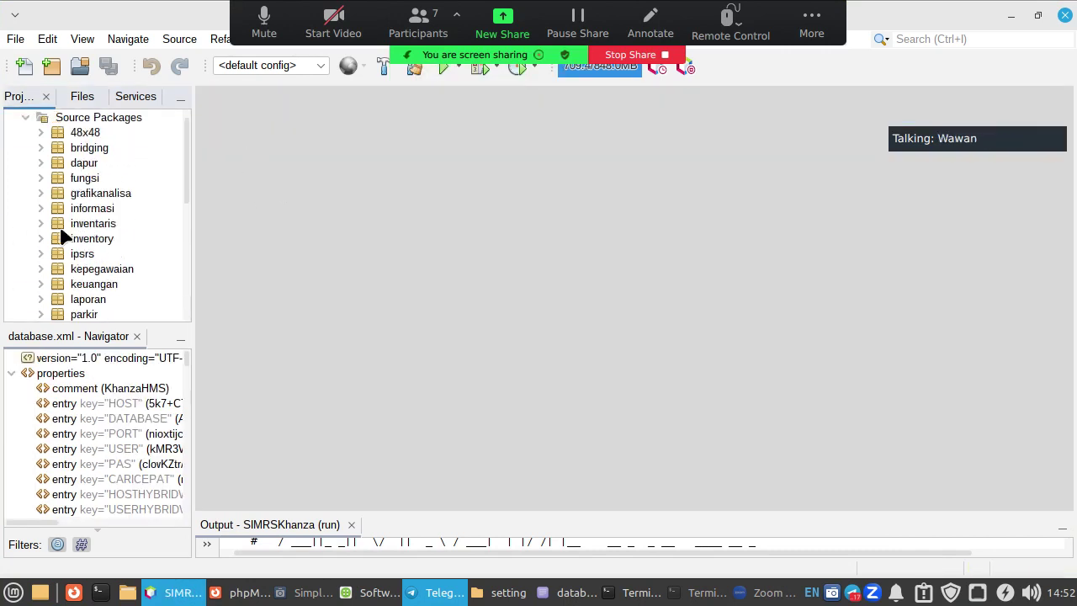
scroll(48, 244, "down", 1)
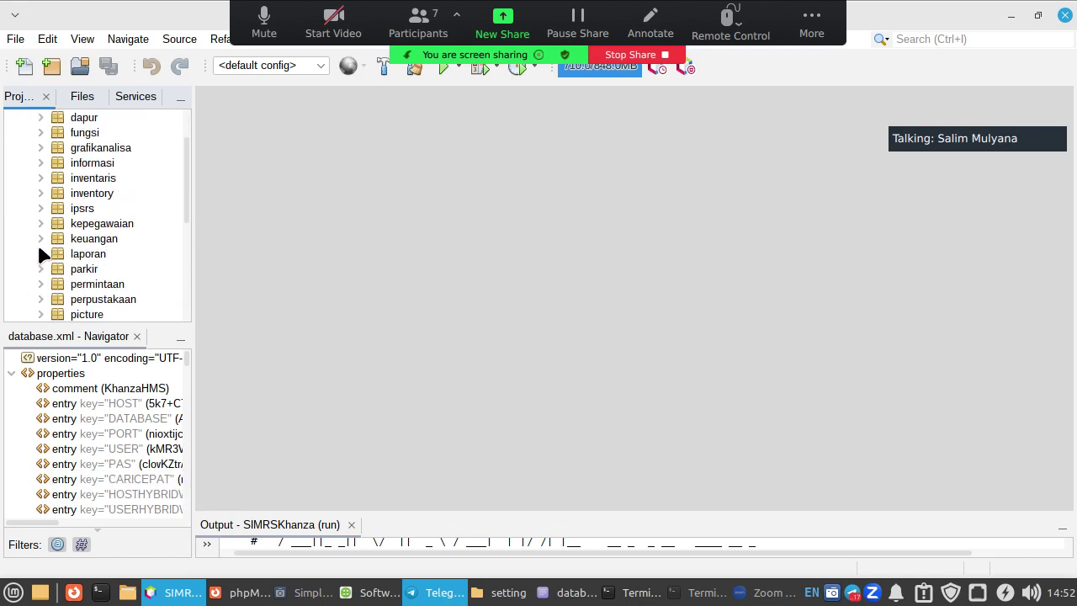
left_click(40, 284)
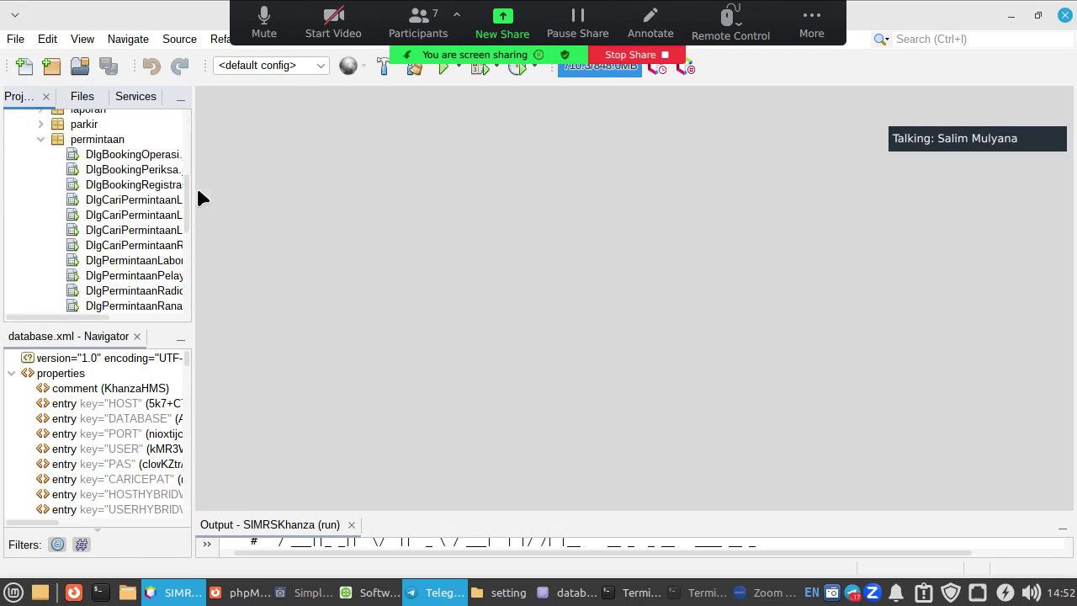
left_click_drag(191, 198, 343, 205)
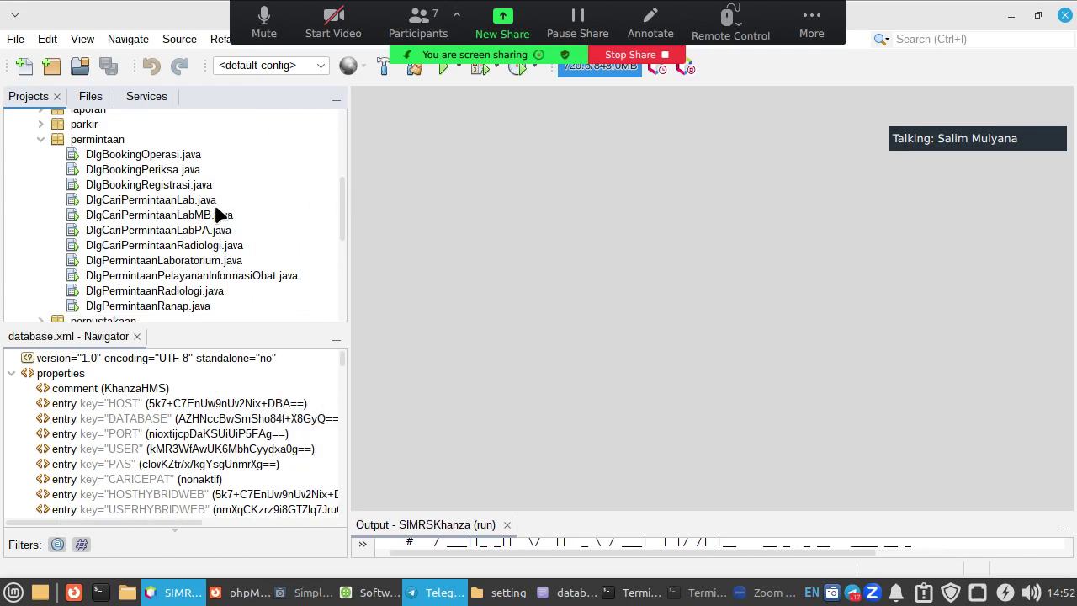
scroll(217, 215, "down", 1)
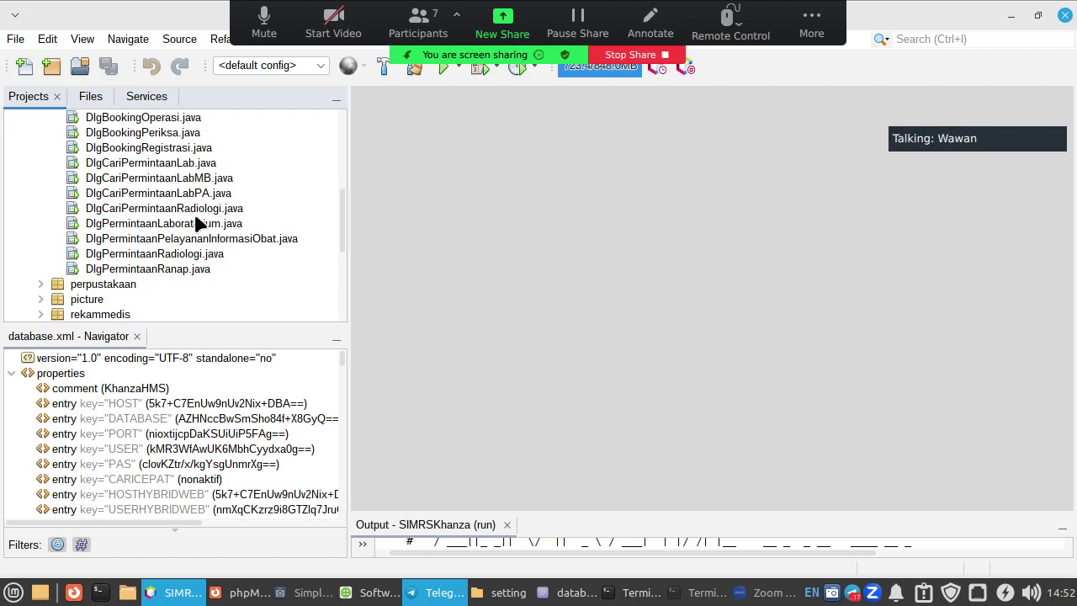
double_click(195, 209)
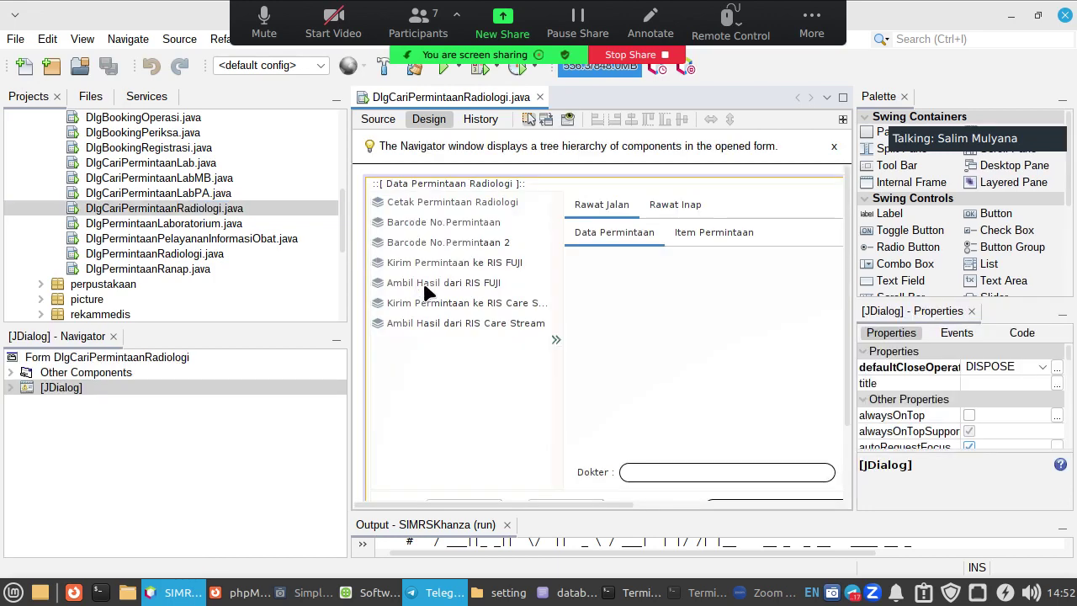
Open the action event code of the "Kirim Permintaan ke RIS Care Stream" button from the form design
left_click(429, 304)
right_click(431, 305)
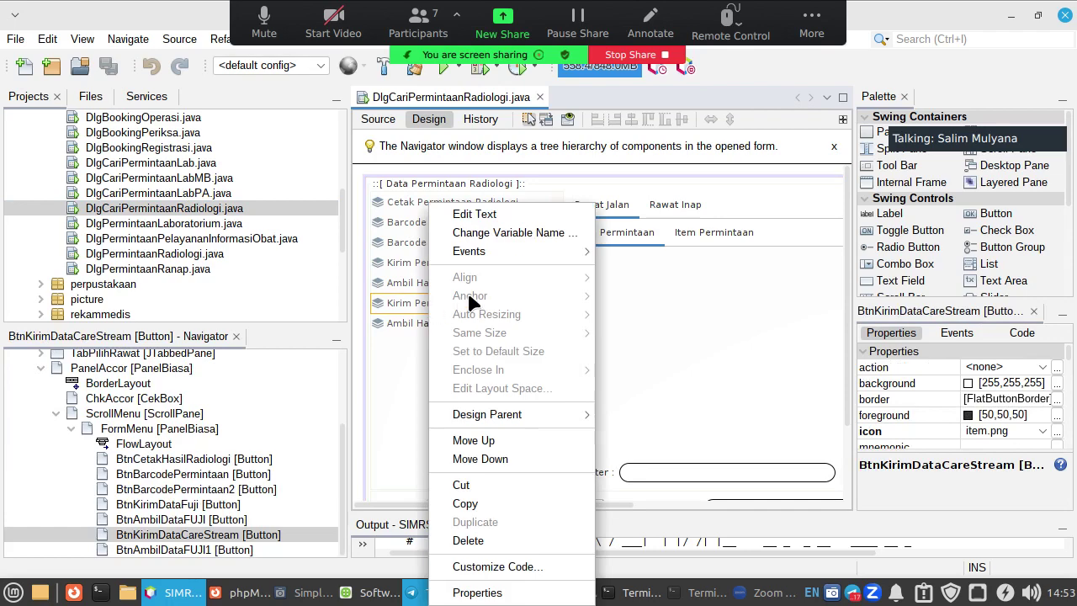
mouse_move(521, 262)
mouse_move(632, 251)
left_click(560, 250)
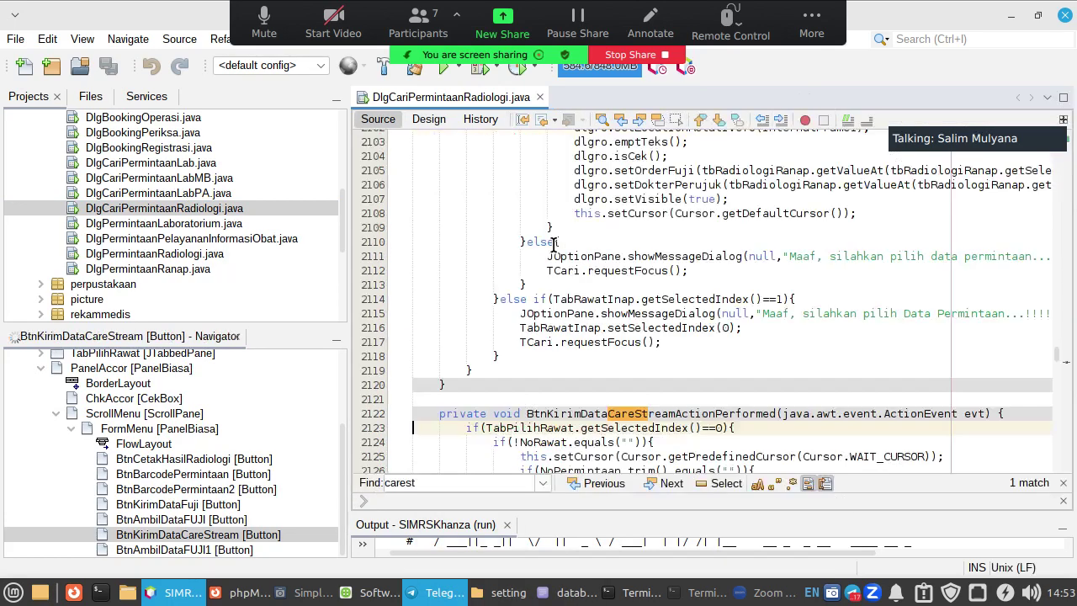
Widen the code editor and jump from the CareStream send handler to the definition of the kirimRalan method
scroll(399, 271, "down", 10)
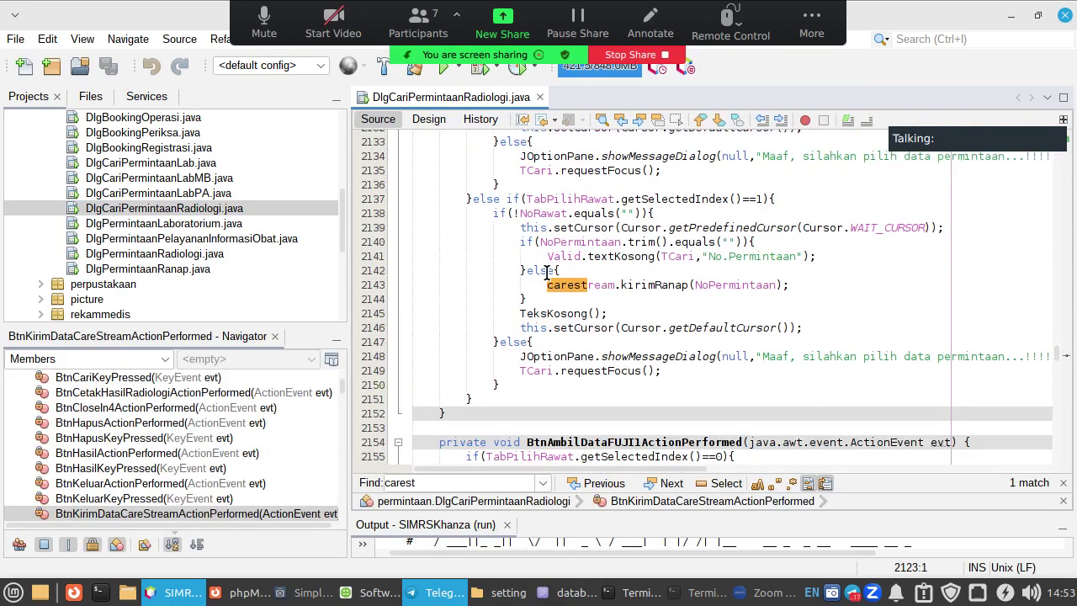
scroll(552, 271, "up", 1)
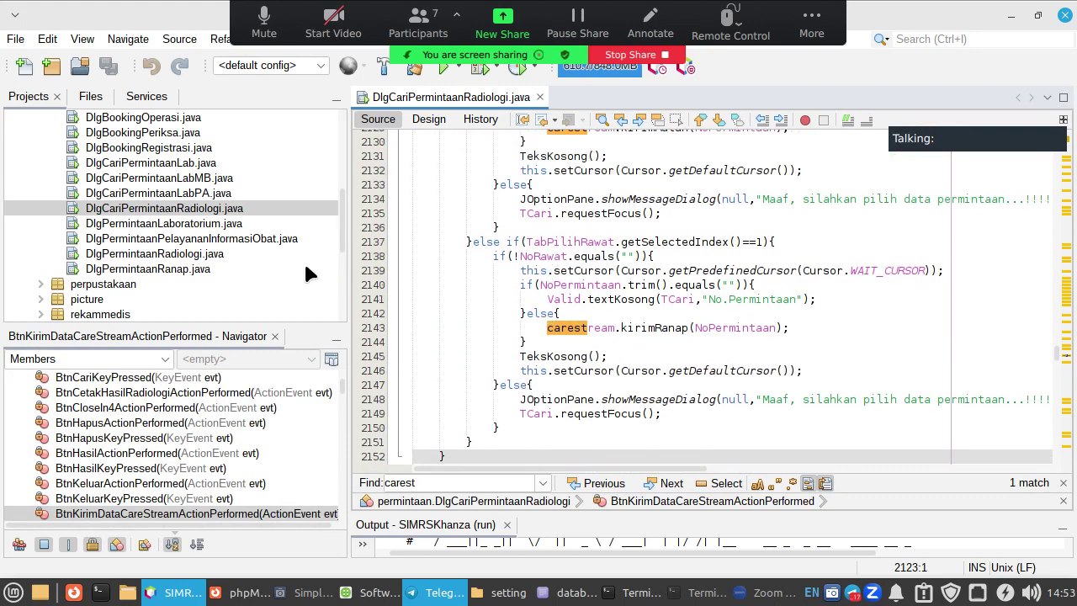
left_click_drag(348, 277, 179, 281)
scroll(513, 302, "up", 3)
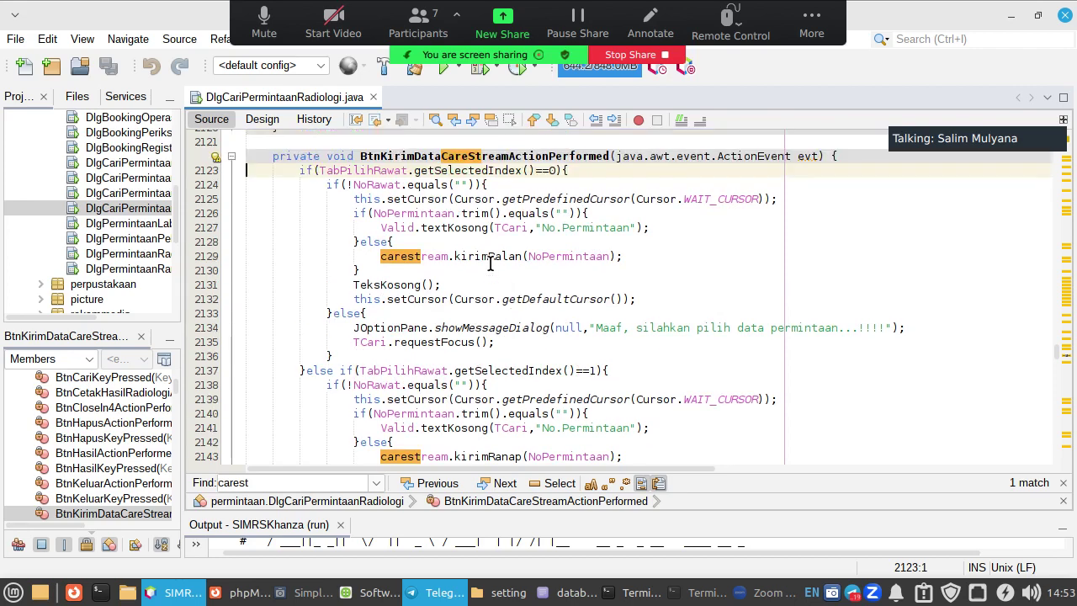
left_click(490, 264, "ctrl")
Examine the patient fields of the request JSON built in kirimRalan, highlighting values from no_rkm_medis to informasi_tambahan and nm_poli
scroll(493, 261, "down", 7)
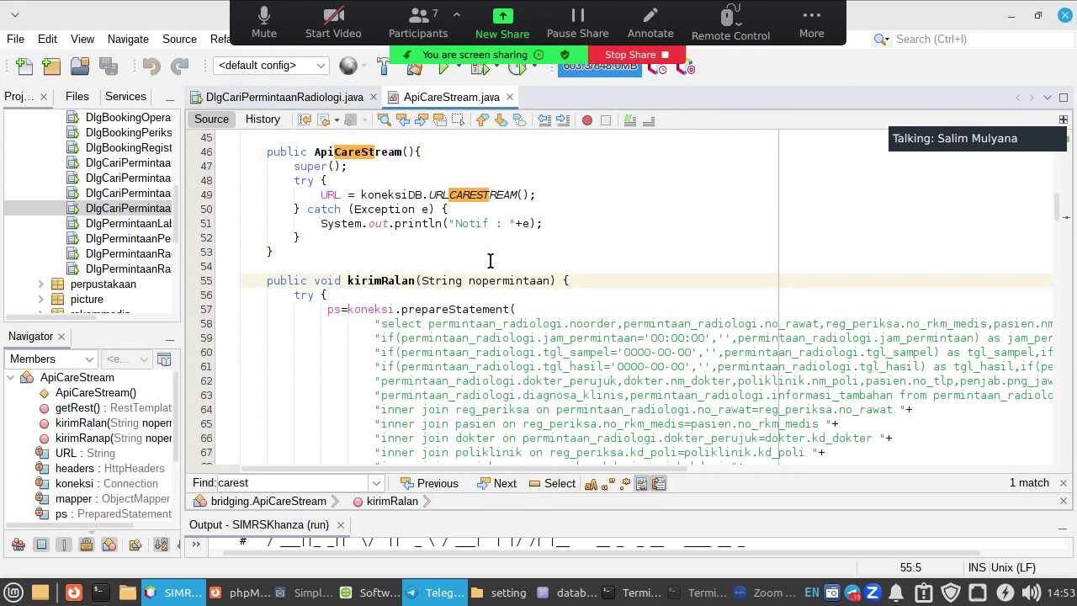
scroll(489, 261, "down", 6)
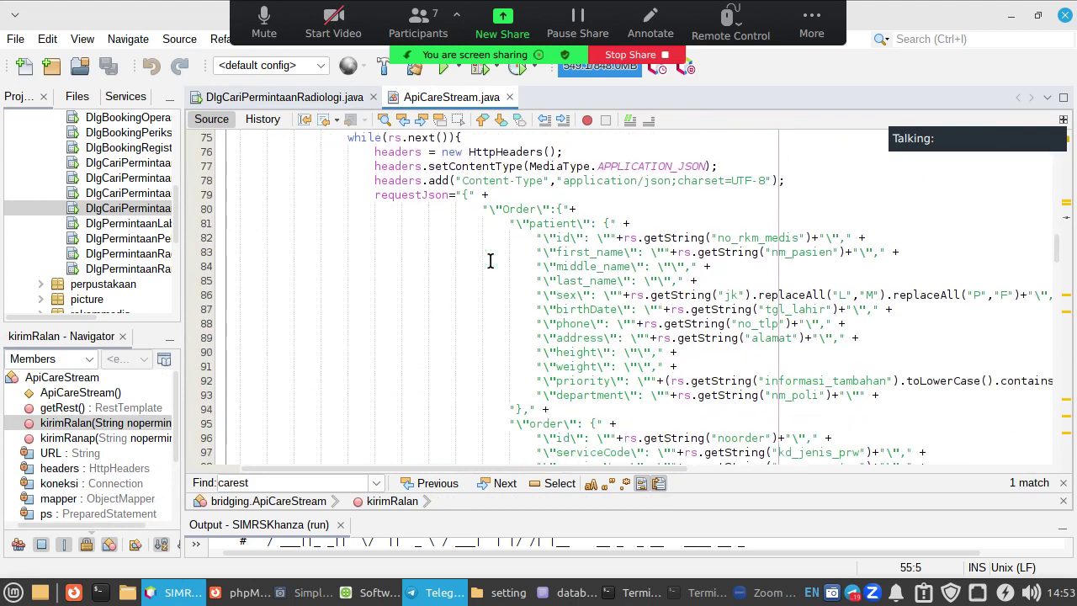
left_click(543, 225)
left_click_drag(717, 238, 812, 239)
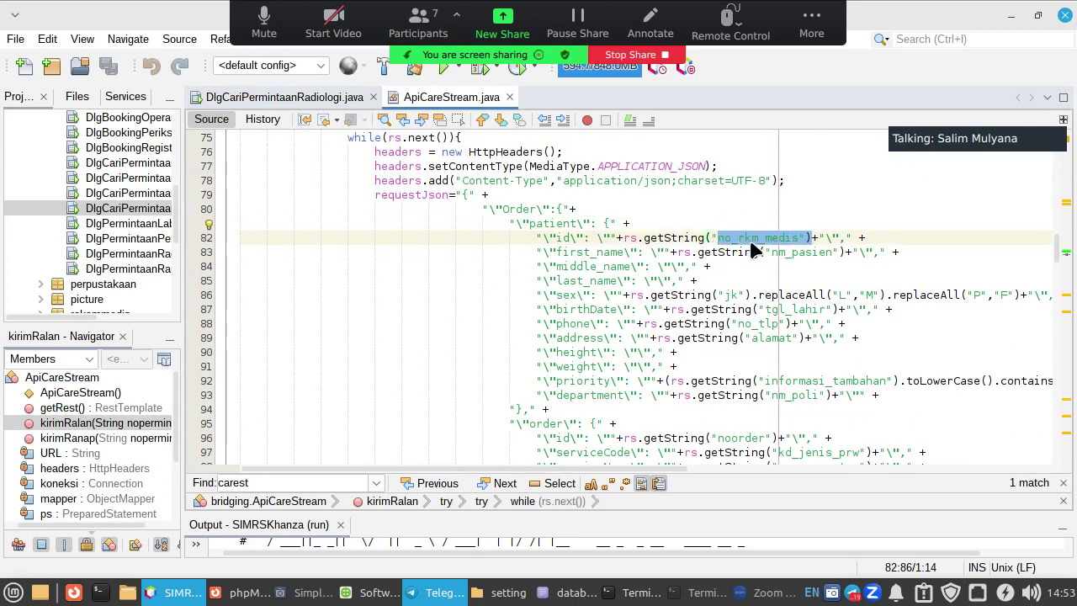
scroll(763, 261, "down", 1)
left_click_drag(773, 208, 839, 209)
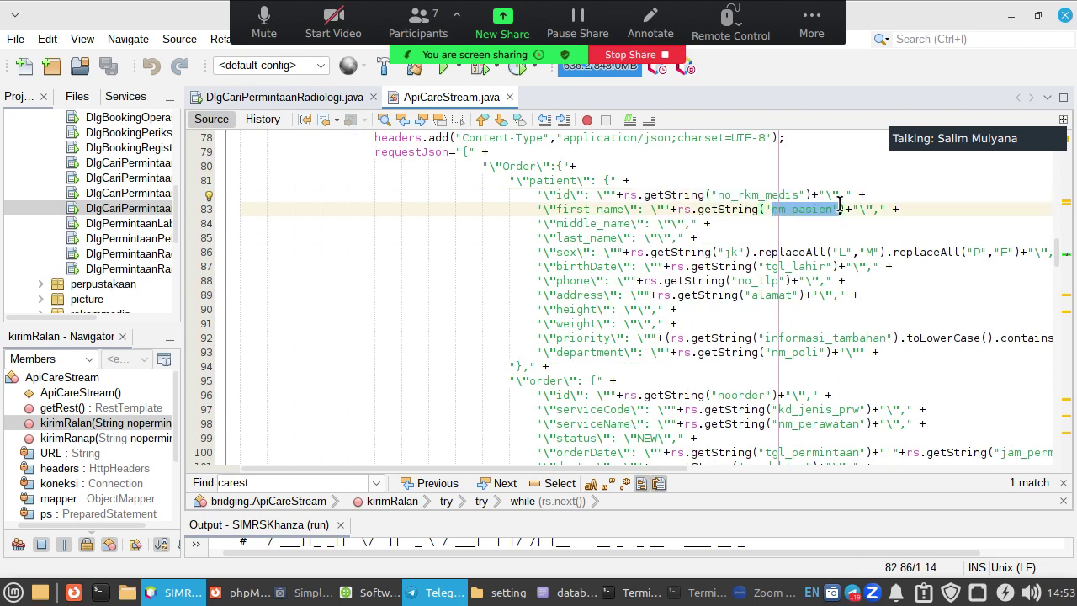
left_click_drag(704, 252, 831, 266)
left_click_drag(737, 280, 810, 294)
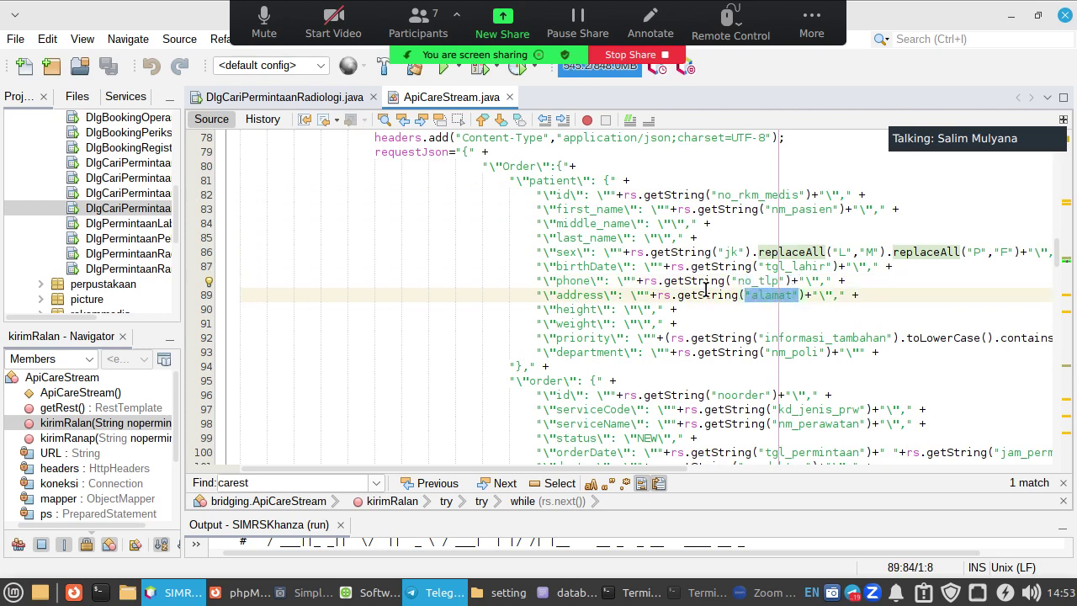
left_click(629, 309)
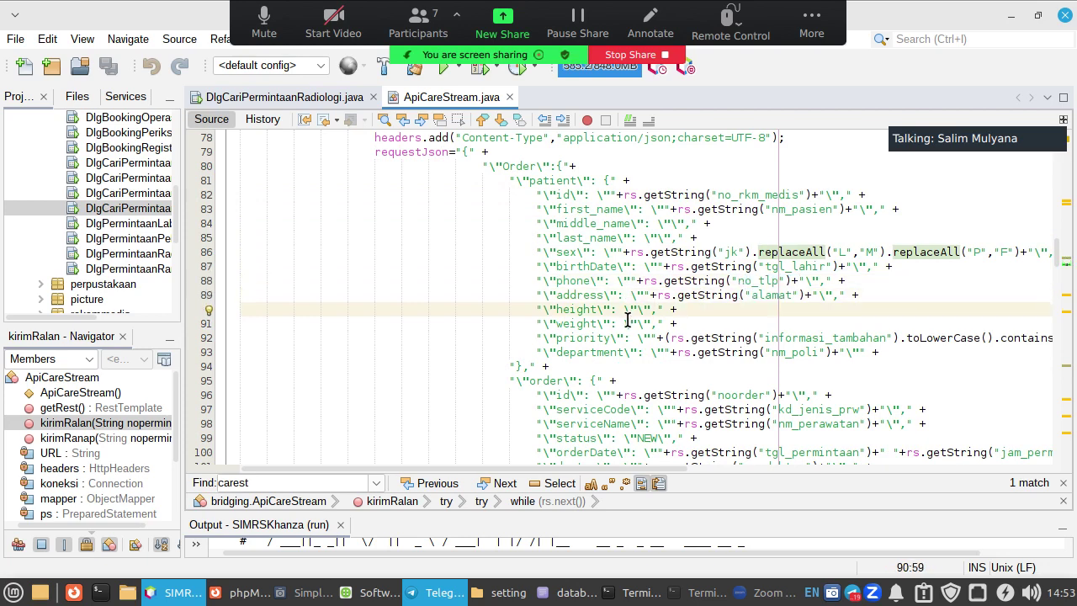
left_click(627, 323)
left_click_drag(765, 338, 812, 338)
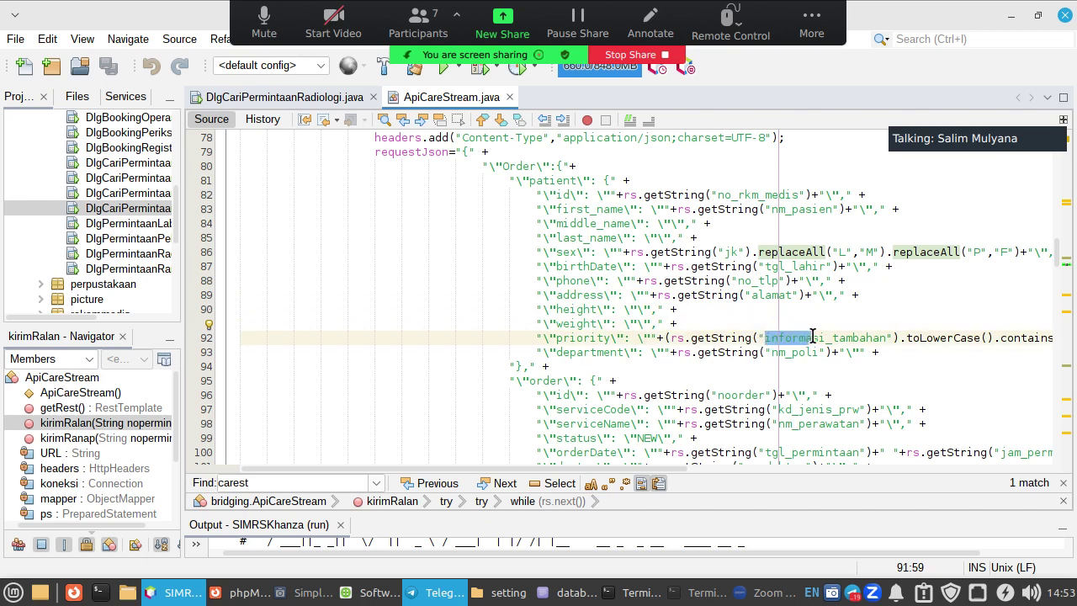
left_click(786, 352)
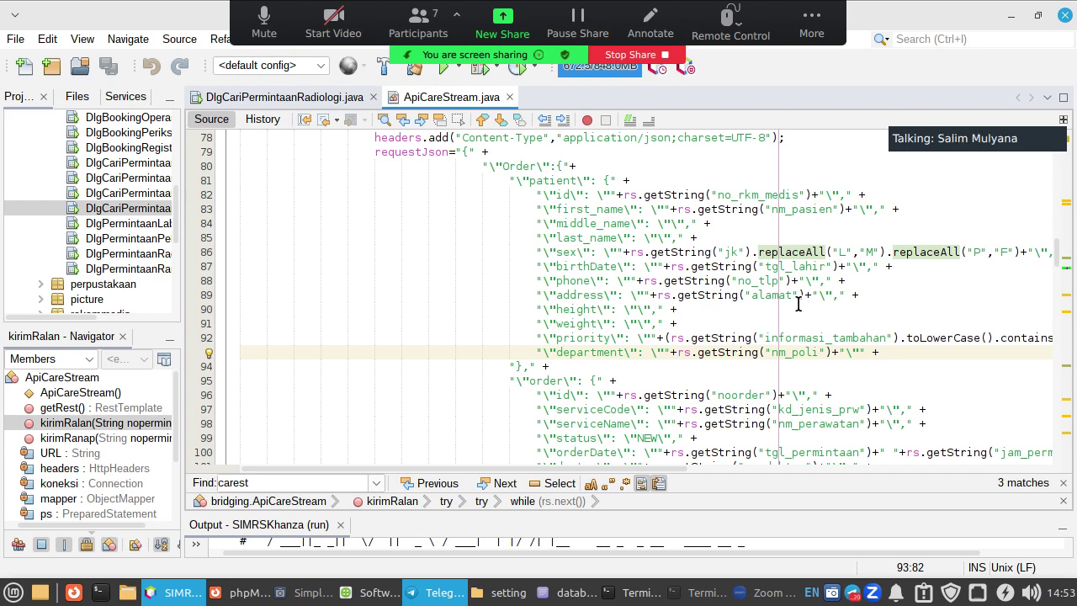
Examine the order fields and the full cito priority expression of the kirimRalan request JSON
scroll(802, 286, "down", 3)
scroll(802, 280, "up", 1)
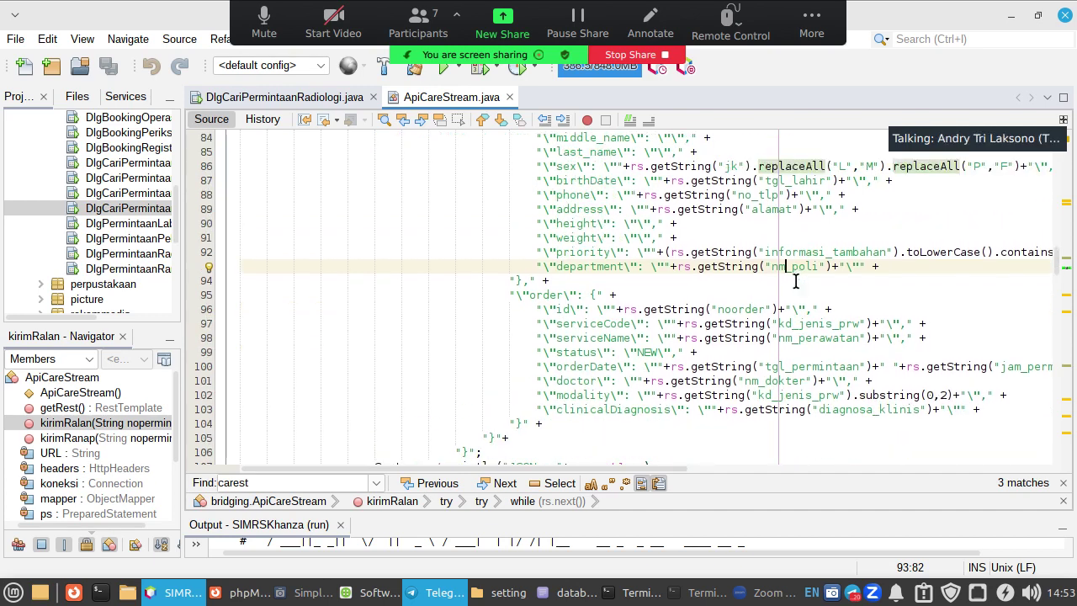
scroll(796, 277, "up", 1)
scroll(799, 313, "up", 1)
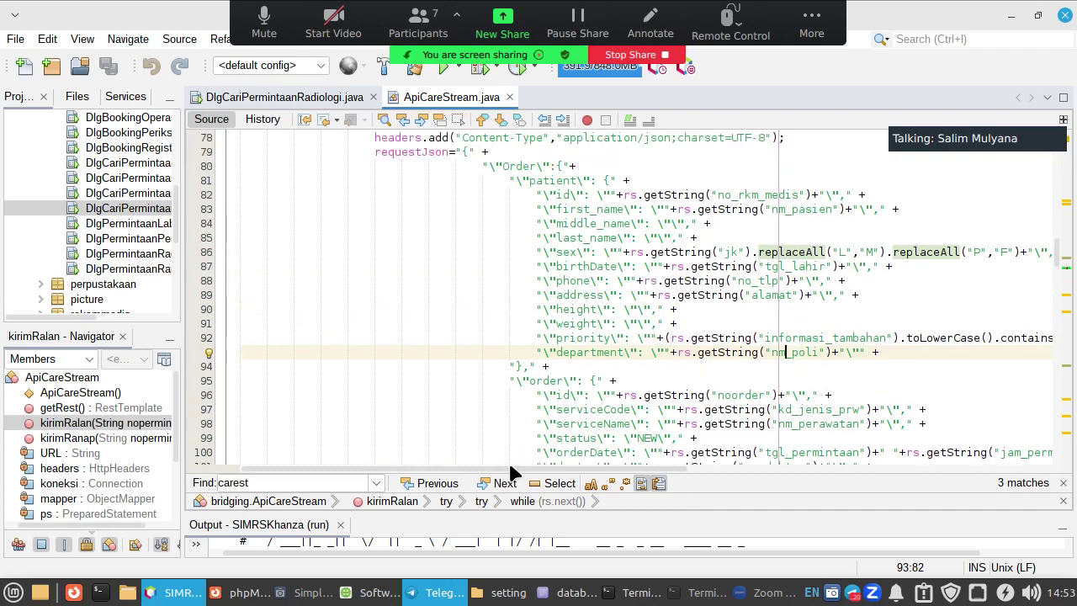
left_click_drag(514, 471, 608, 474)
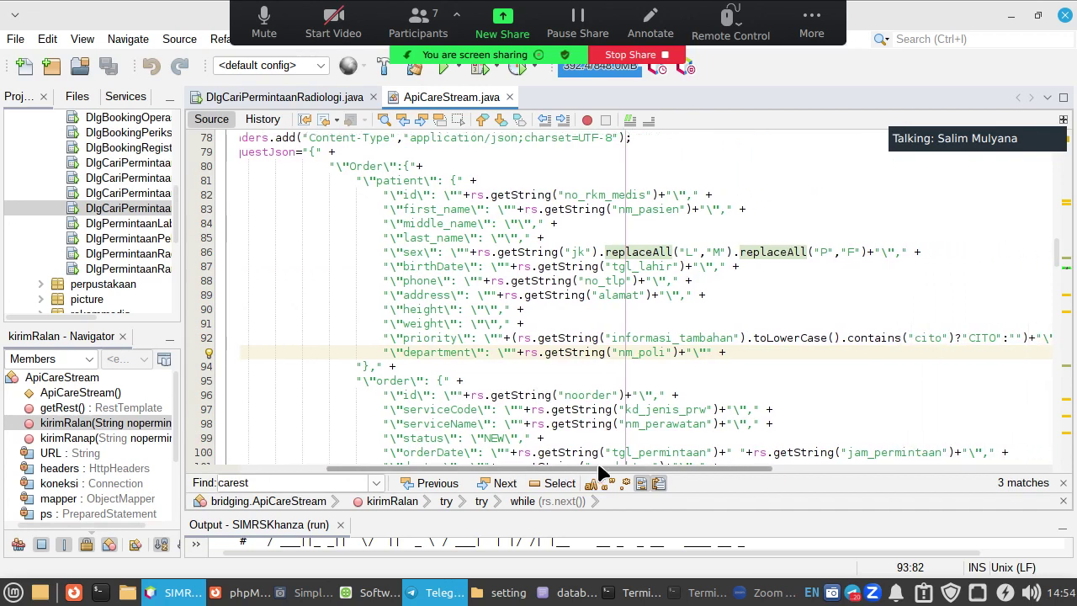
left_click(477, 237)
left_click(481, 284)
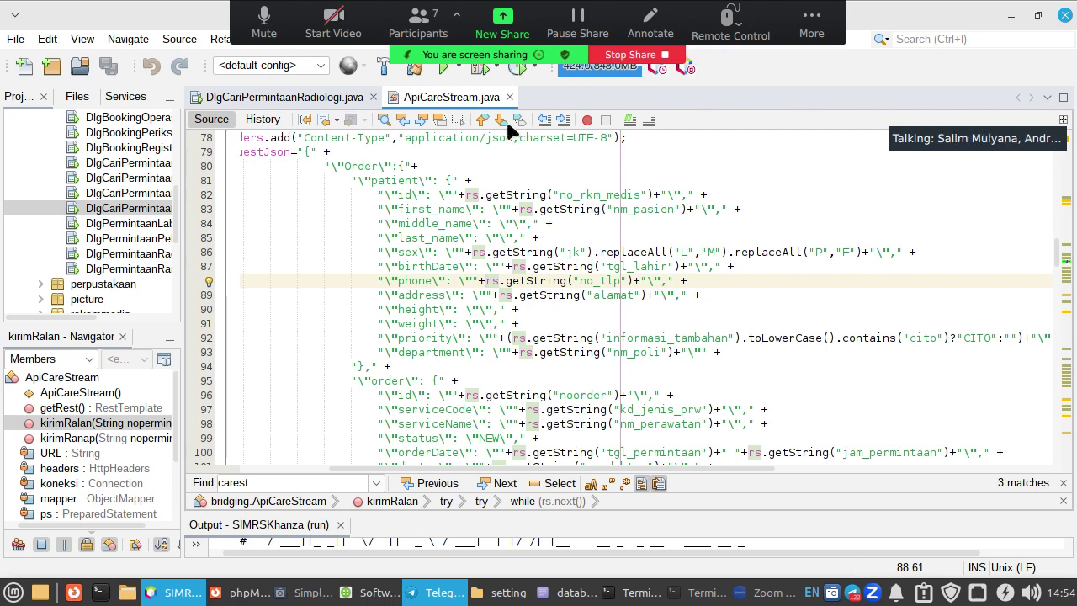
Close ApiCareStream.java and open the action event code of the "Ambil Hasil dari RIS Care Stream" button from the form design
left_click(510, 97)
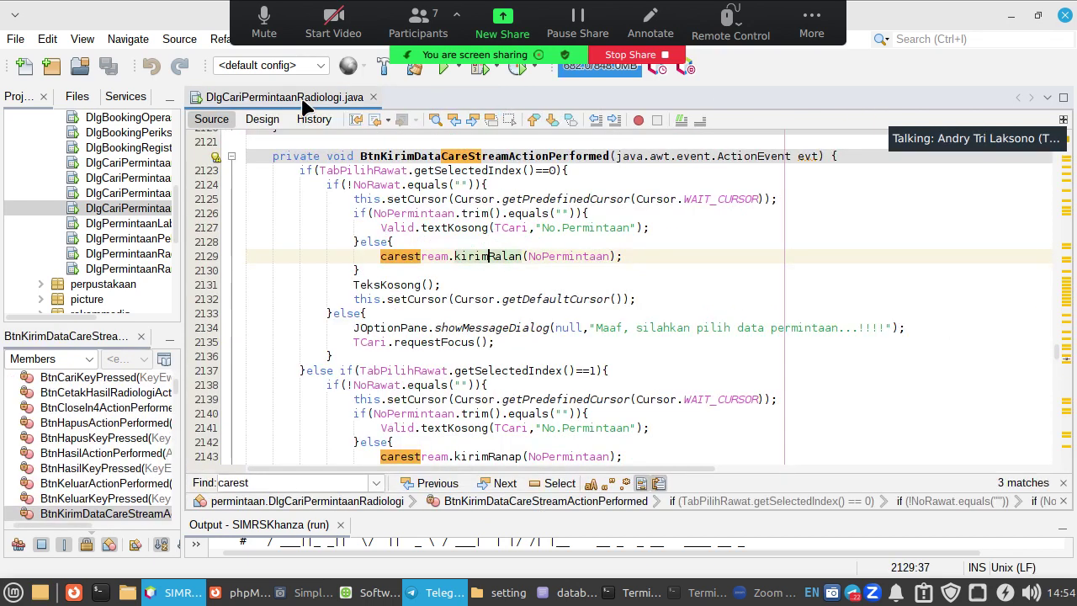
left_click(262, 119)
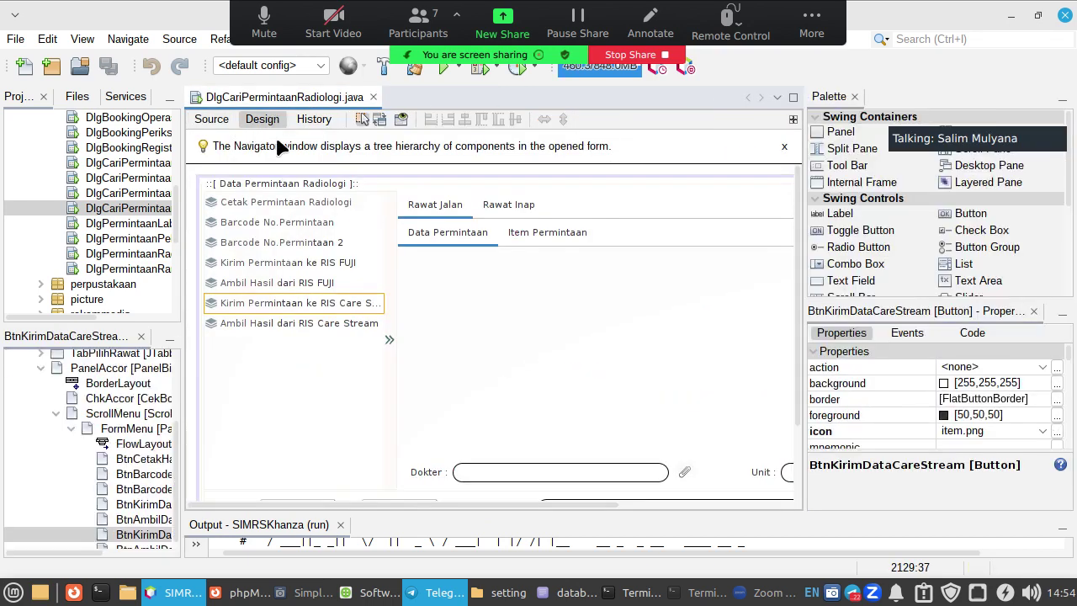
left_click(316, 322)
right_click(316, 322)
mouse_move(443, 252)
mouse_move(530, 252)
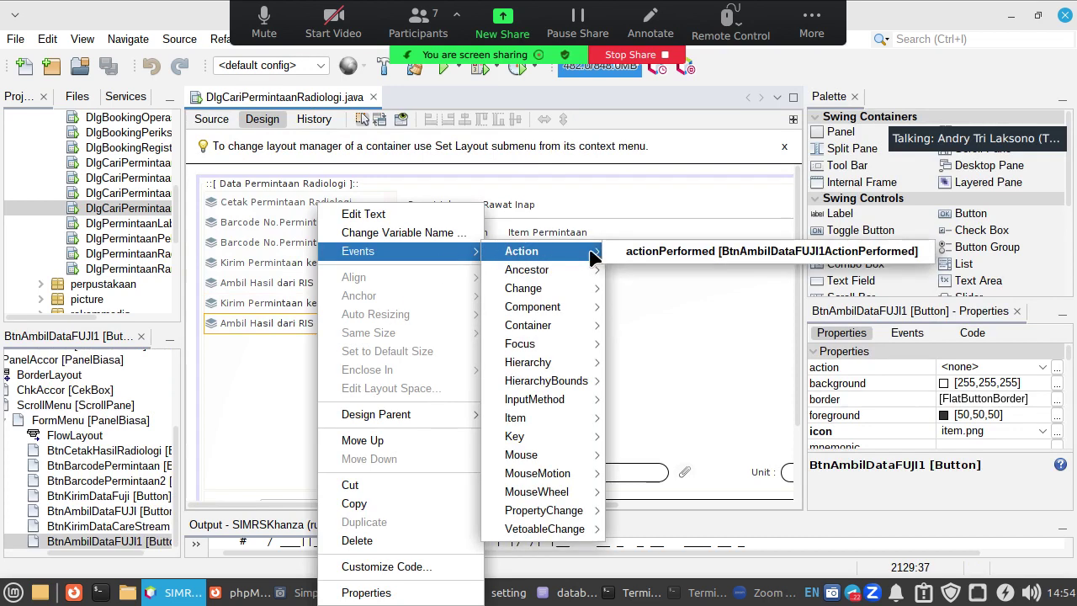
left_click(657, 251)
scroll(695, 253, "down", 4)
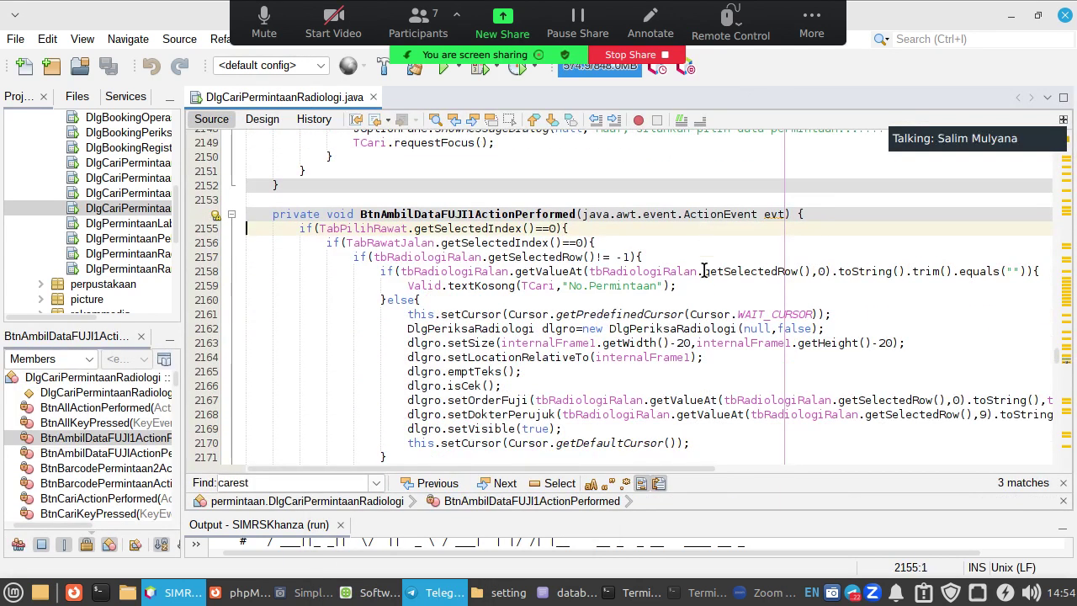
scroll(703, 273, "down", 1)
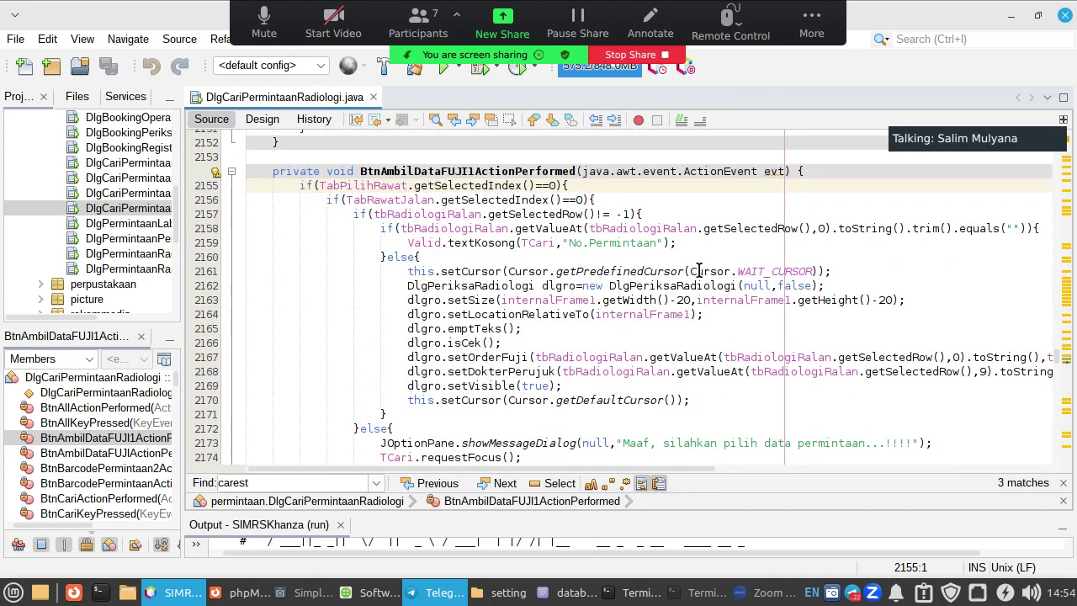
Return to the form design and recheck which action handler the "Ambil Hasil dari RIS Care Stream" button uses
left_click(262, 118)
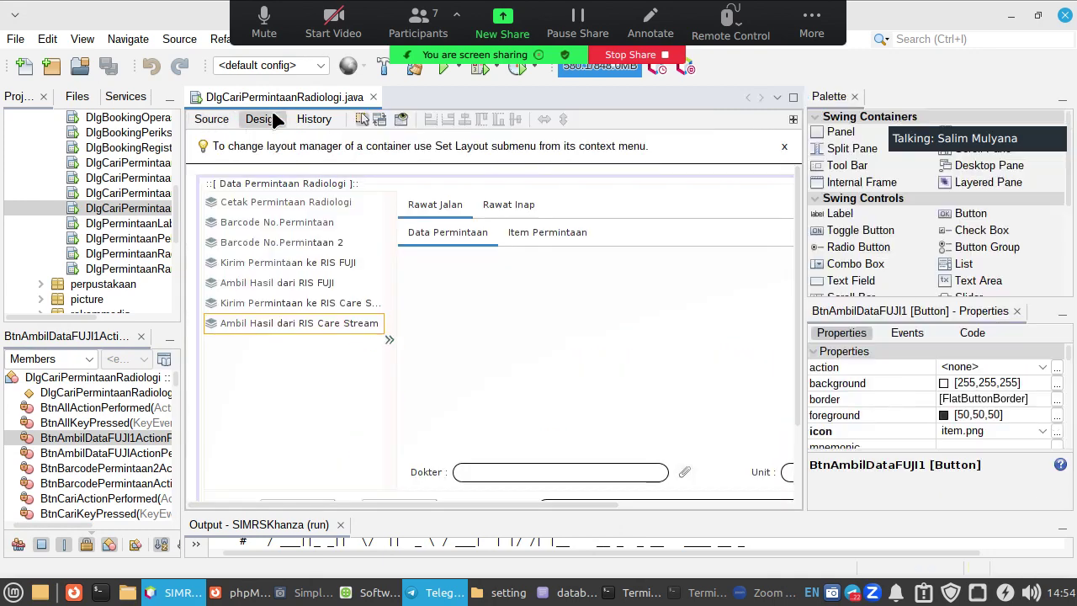
right_click(281, 327)
mouse_move(426, 264)
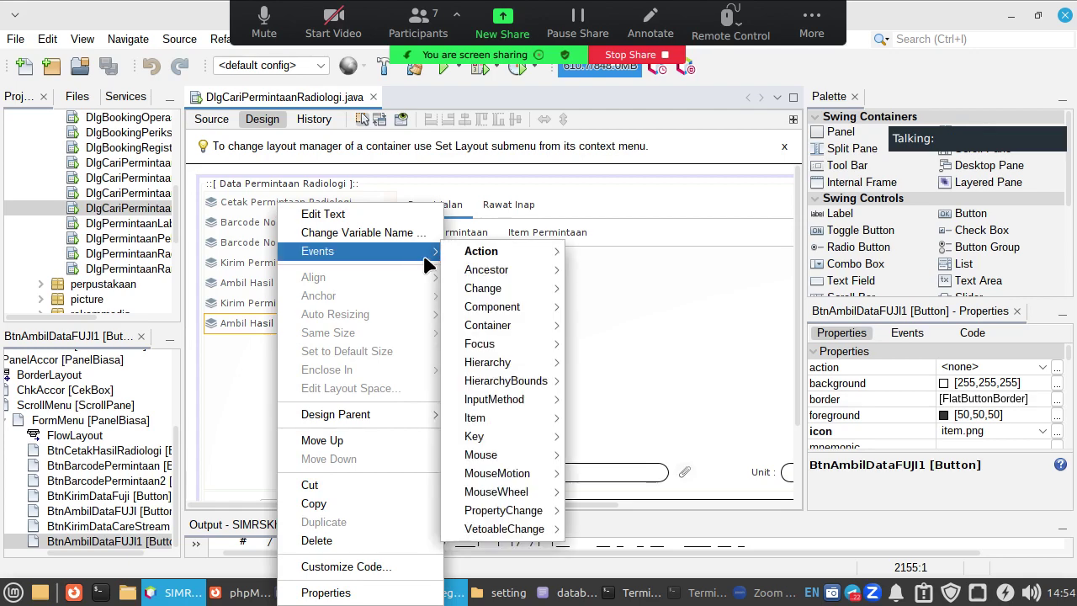
mouse_move(530, 251)
left_click(586, 251)
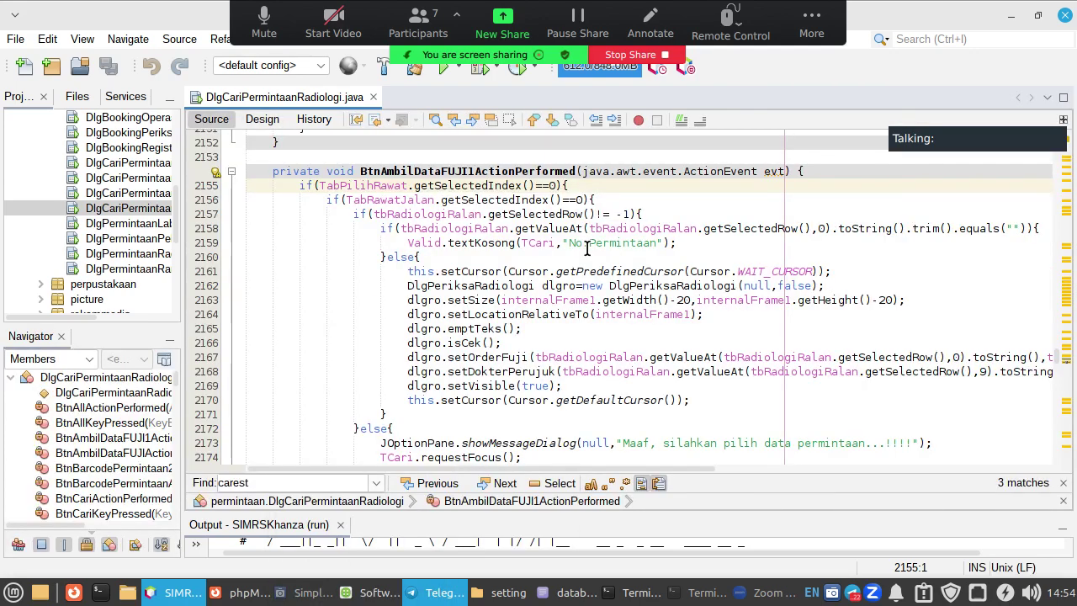
scroll(311, 193, "up", 4)
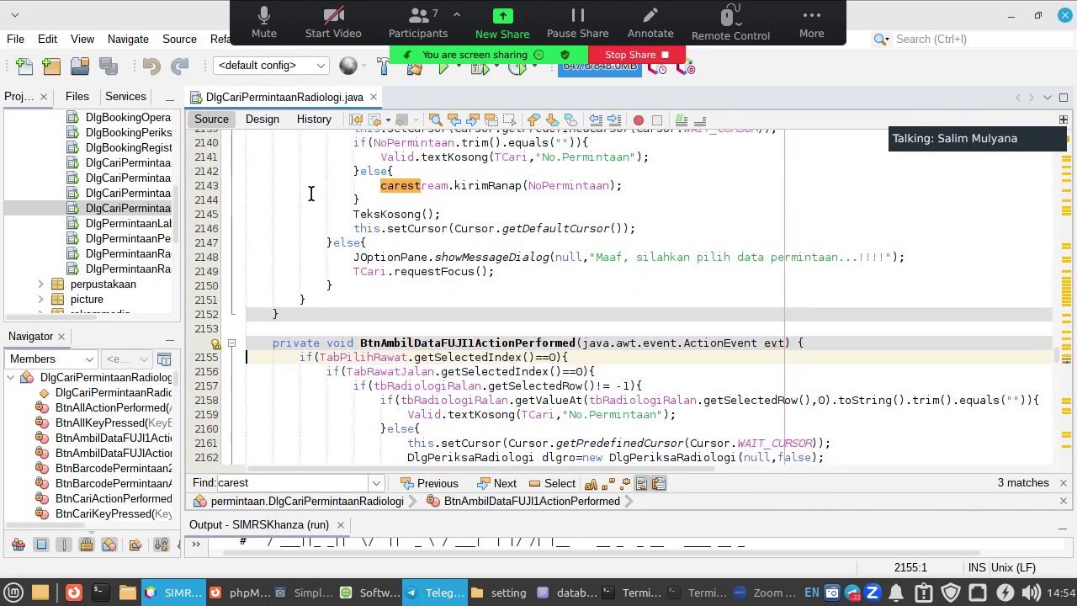
Reopen the "Ambil Hasil dari RIS Care Stream" button's action code and read through the handler and the code following it
left_click(262, 119)
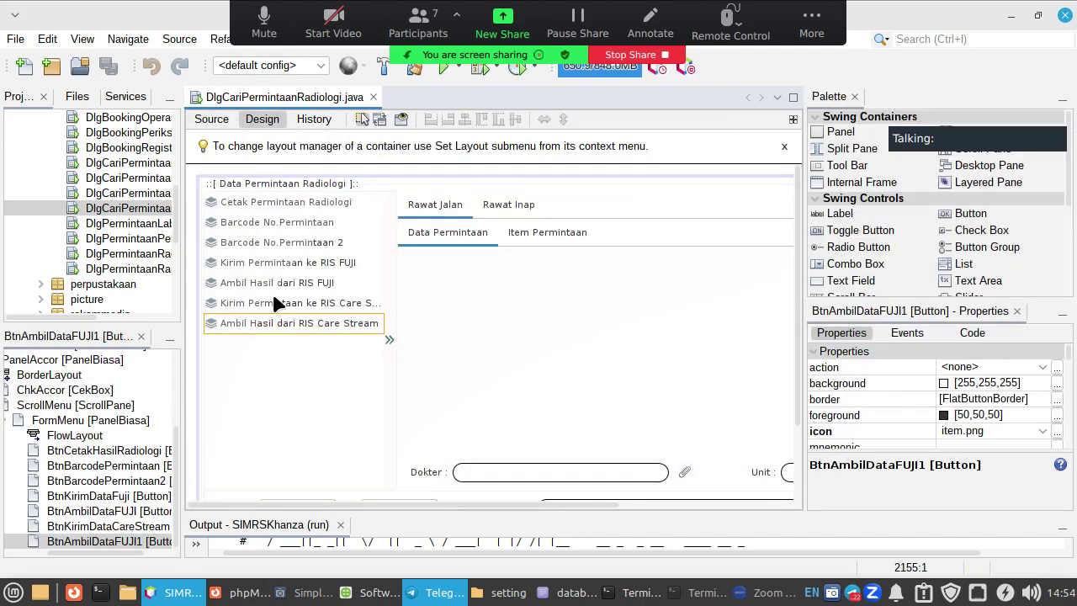
left_click(278, 306)
left_click(278, 323)
right_click(278, 324)
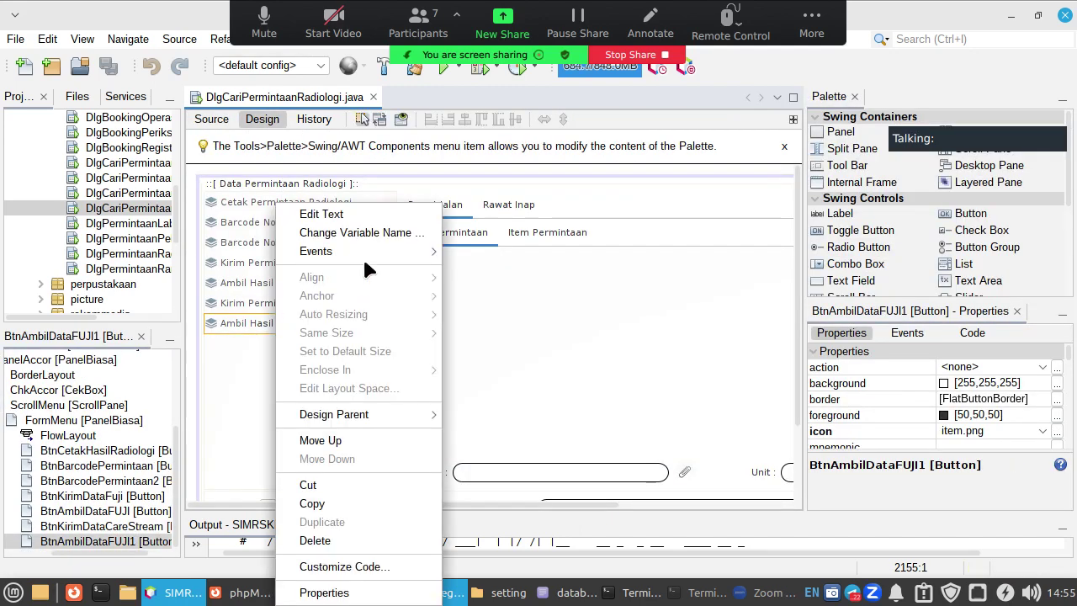
mouse_move(363, 252)
mouse_move(472, 251)
left_click(606, 250)
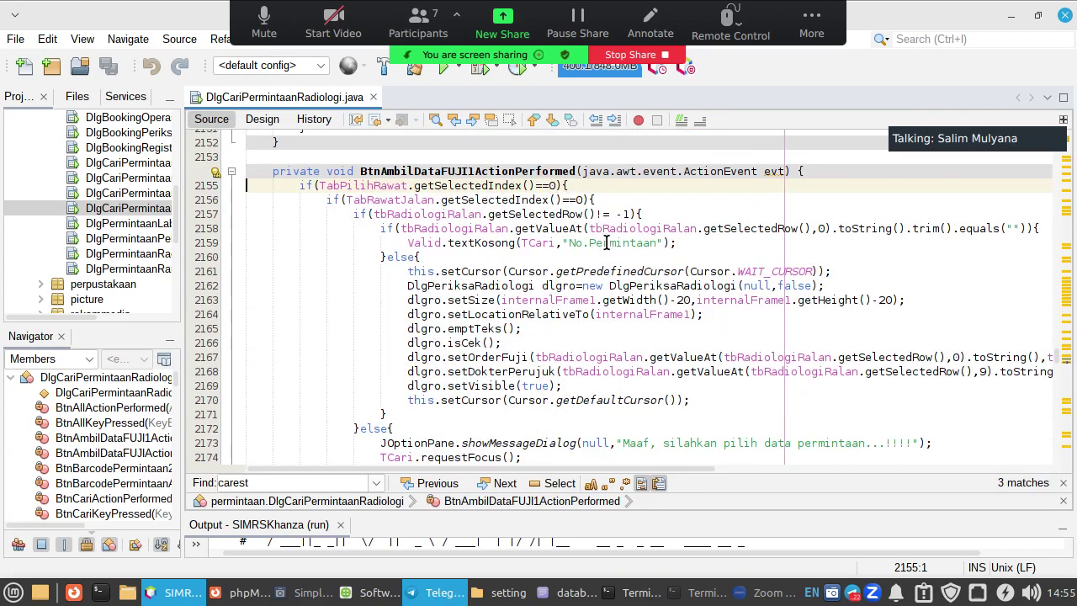
scroll(606, 243, "down", 14)
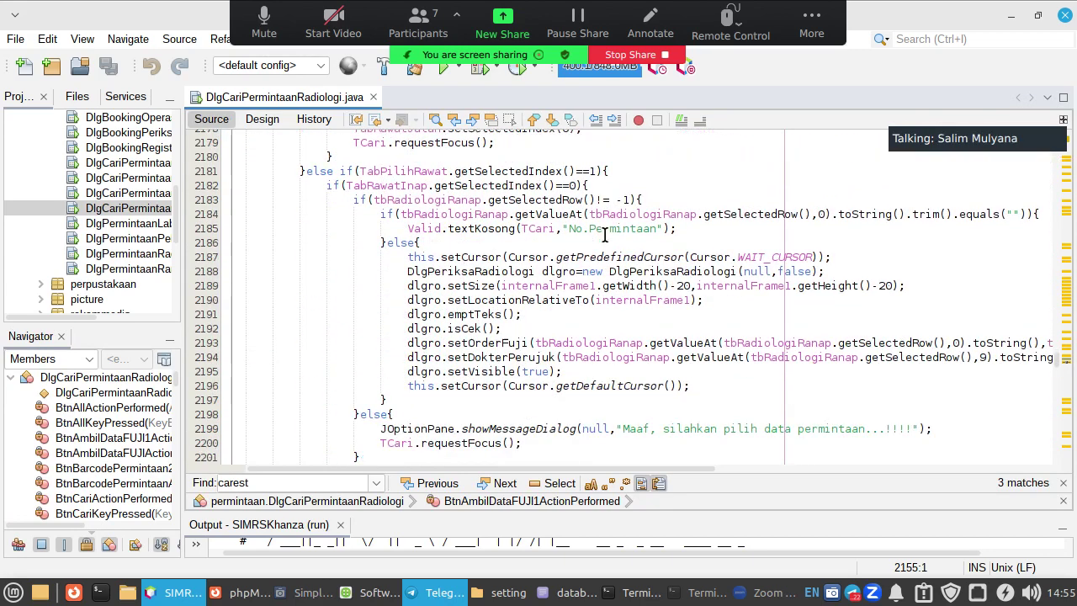
scroll(604, 235, "down", 10)
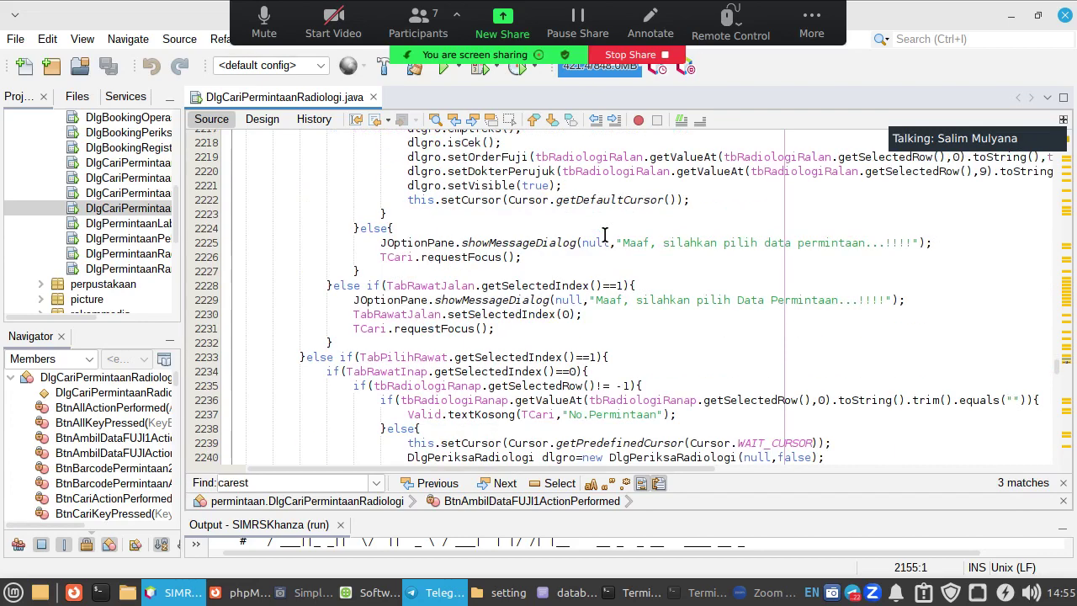
scroll(604, 235, "down", 4)
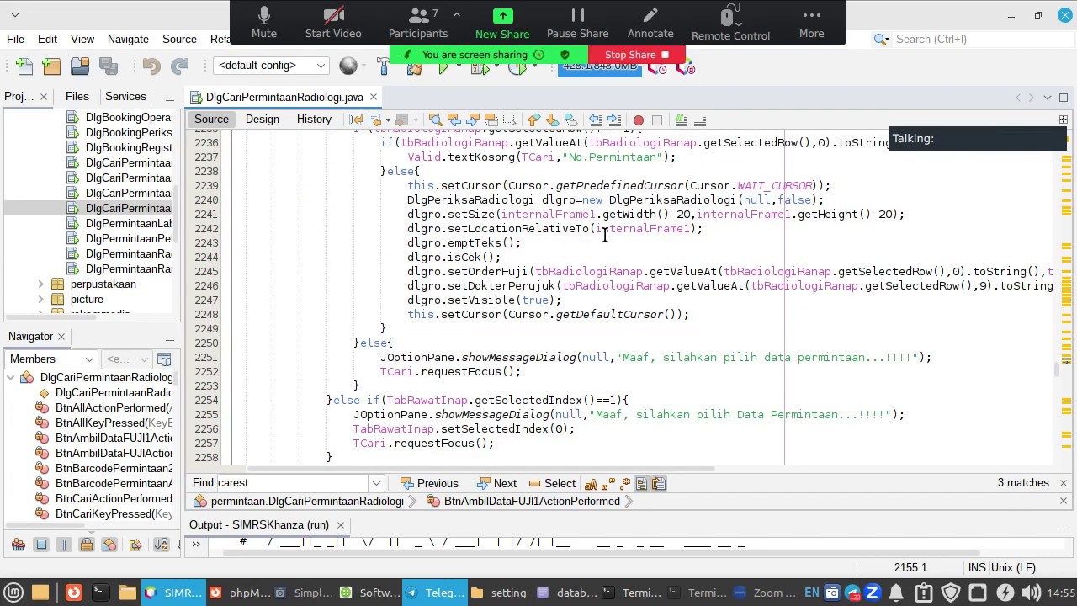
scroll(605, 234, "down", 8)
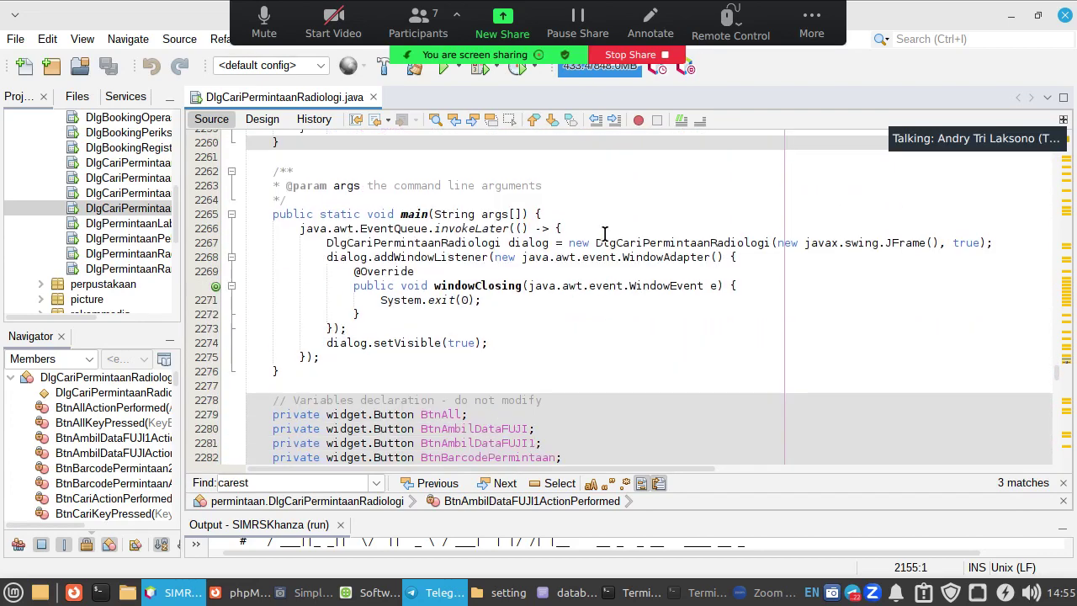
scroll(604, 235, "down", 3)
scroll(604, 235, "up", 19)
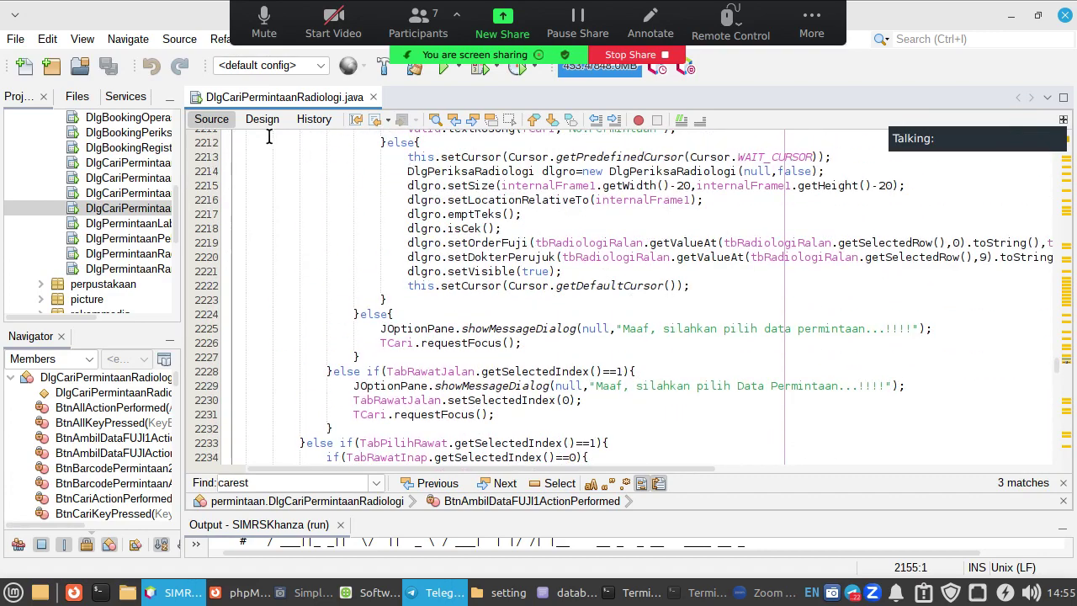
Open the action event code of the "Ambil Hasil dari RIS FUJI" button from the form design for comparison
left_click(261, 119)
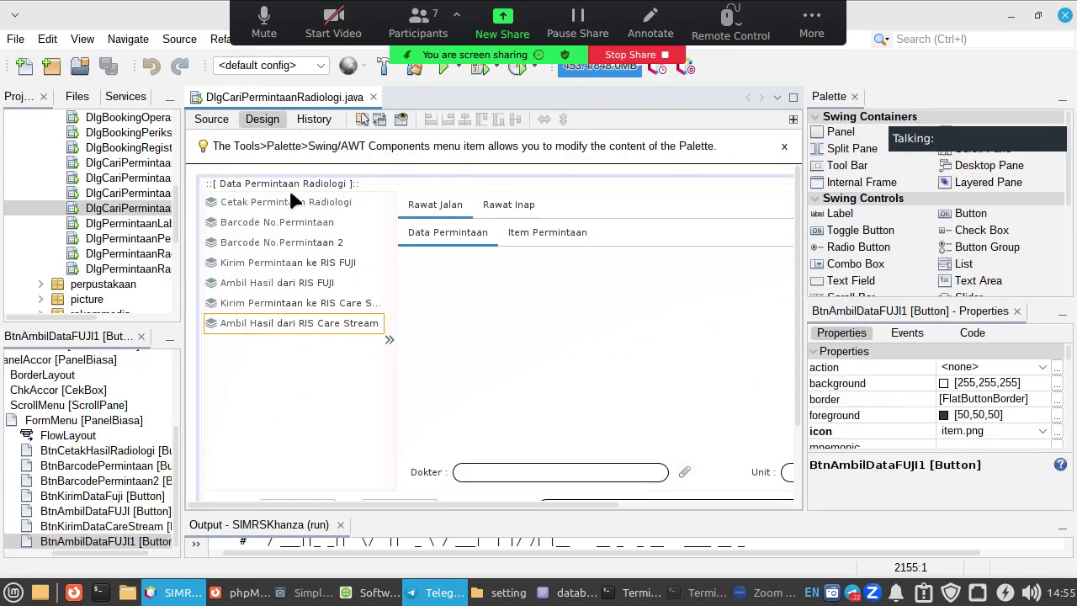
right_click(320, 289)
mouse_move(370, 251)
mouse_move(539, 251)
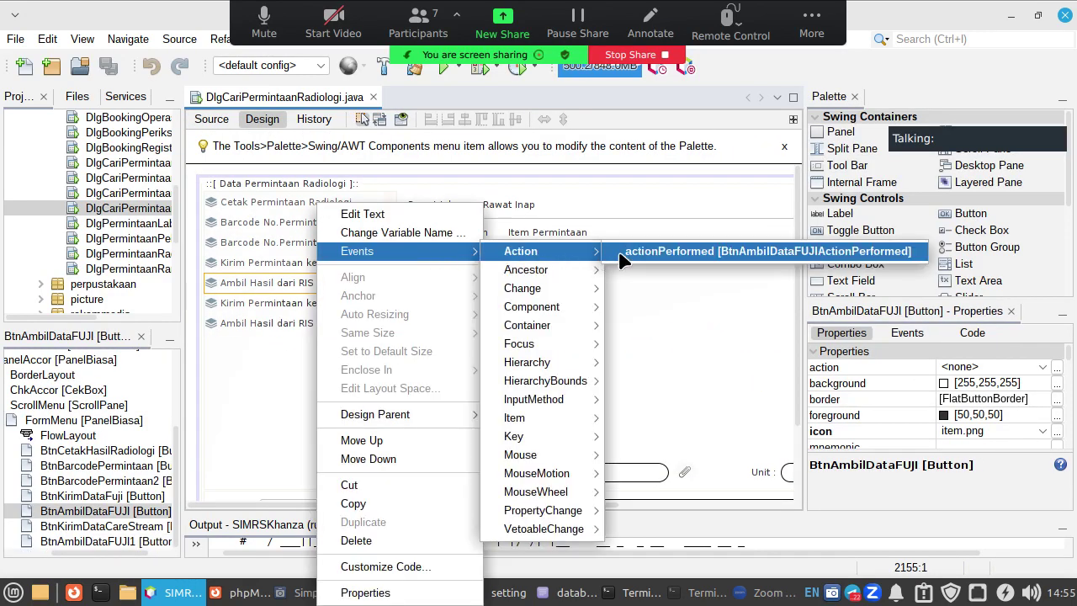
left_click(673, 251)
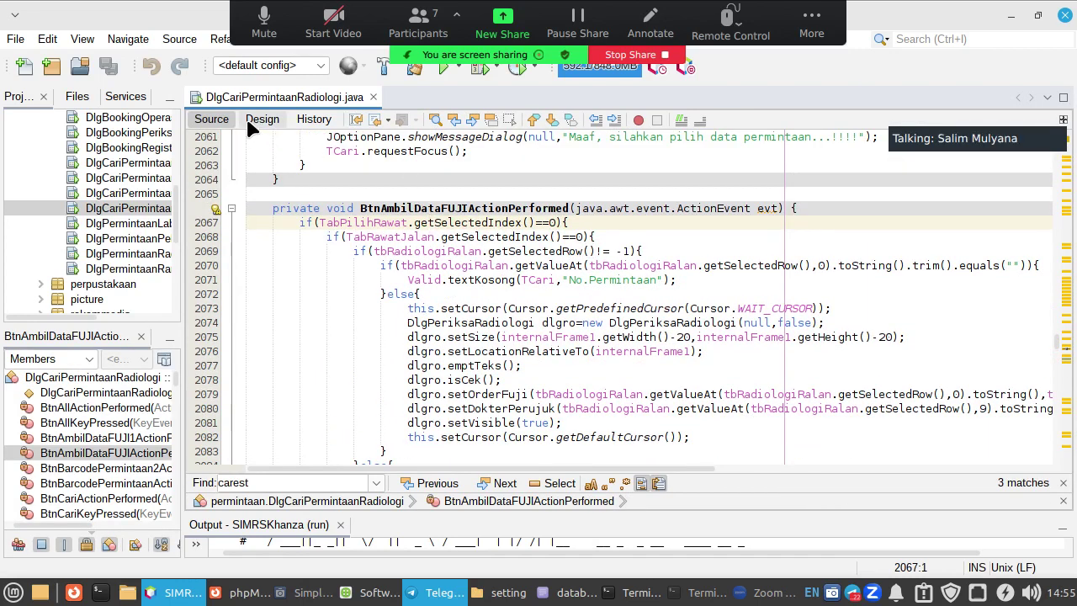
Check the action handler and variable name of the "Ambil Hasil dari RIS Care Stream" button in the form design, cancelling the rename
left_click(257, 123)
left_click(286, 320)
right_click(286, 320)
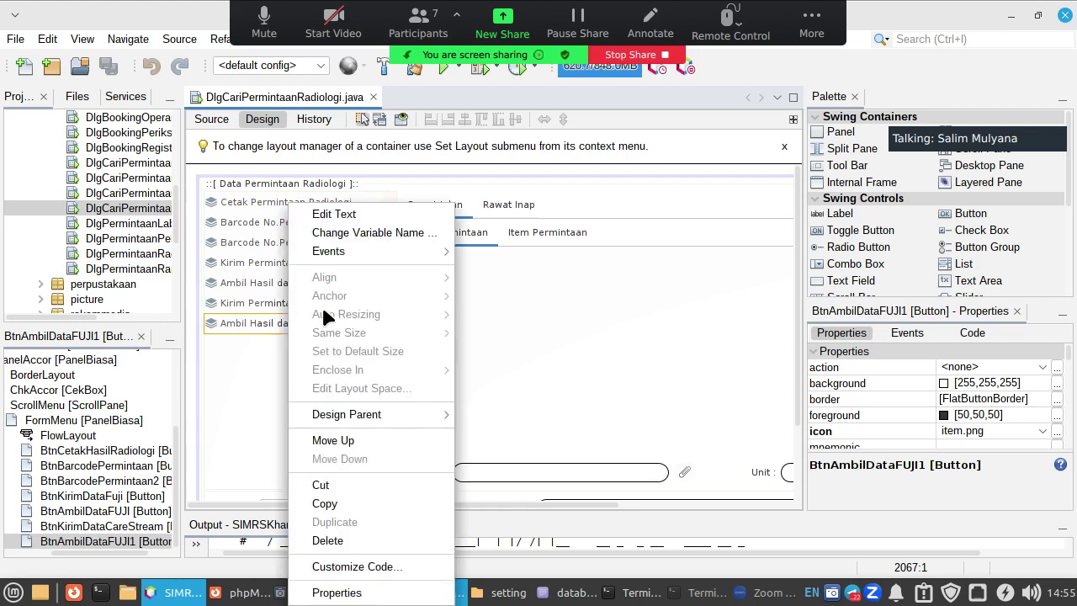
mouse_move(379, 251)
mouse_move(510, 253)
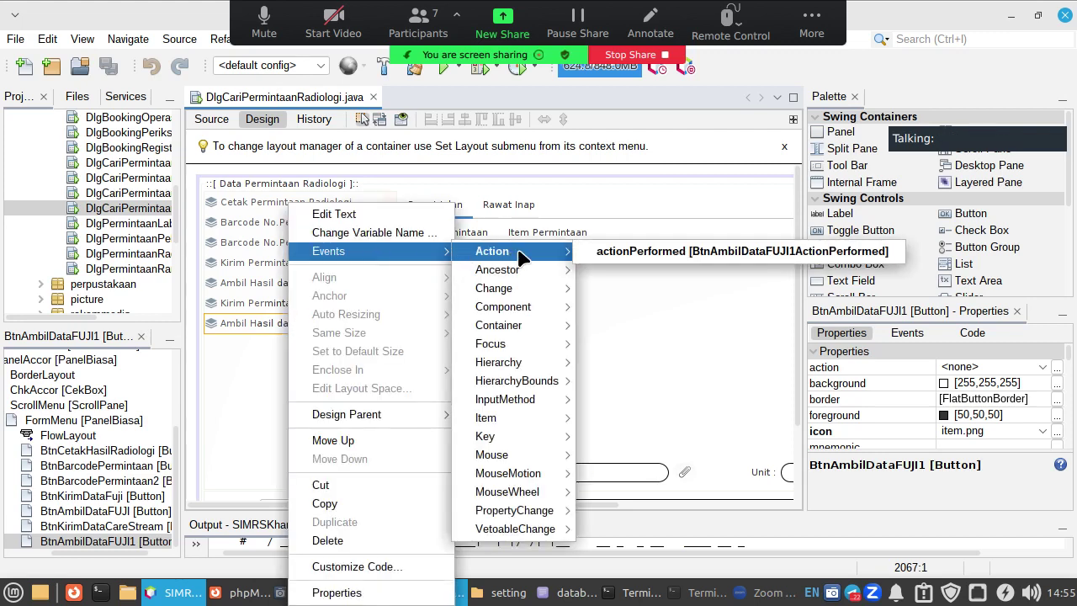
key("Escape")
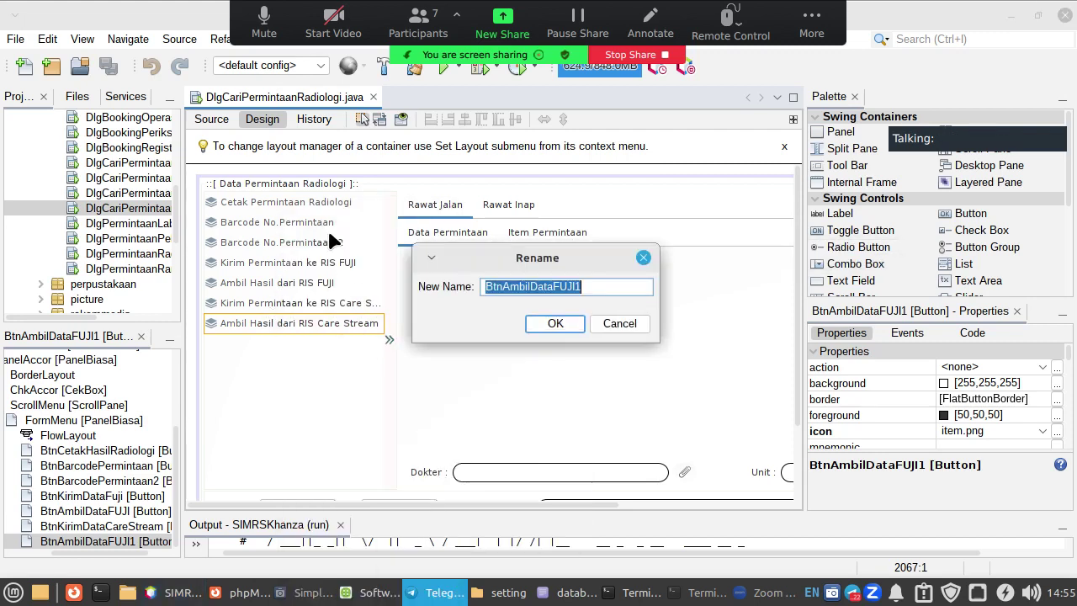
left_click(623, 325)
Open the action event code of the "Ambil Hasil dari RIS Care Stream" button and read through its handler
right_click(318, 332)
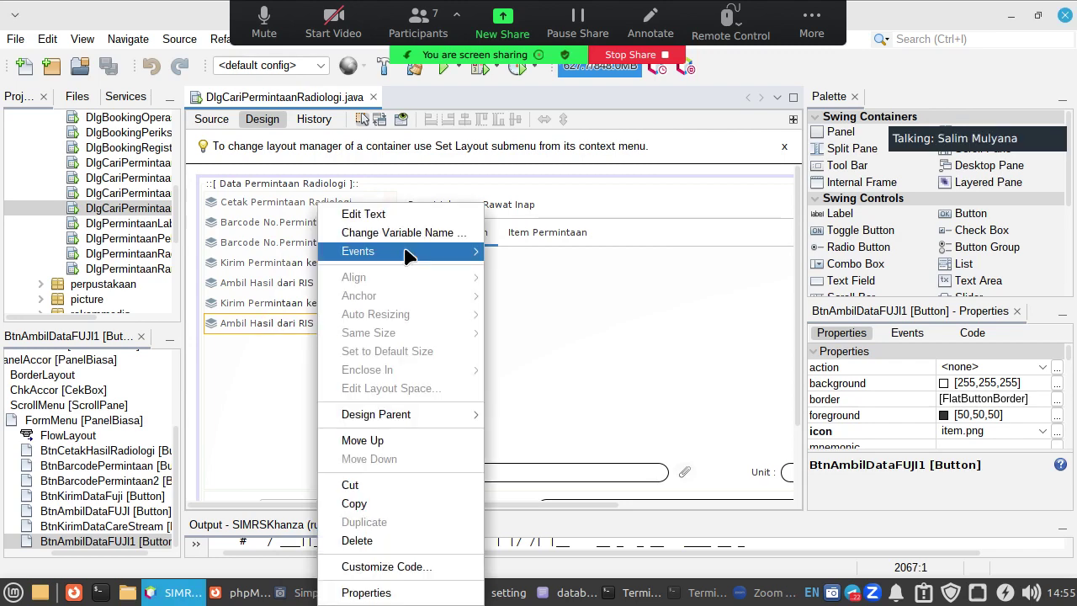
mouse_move(409, 252)
mouse_move(540, 252)
left_click(631, 252)
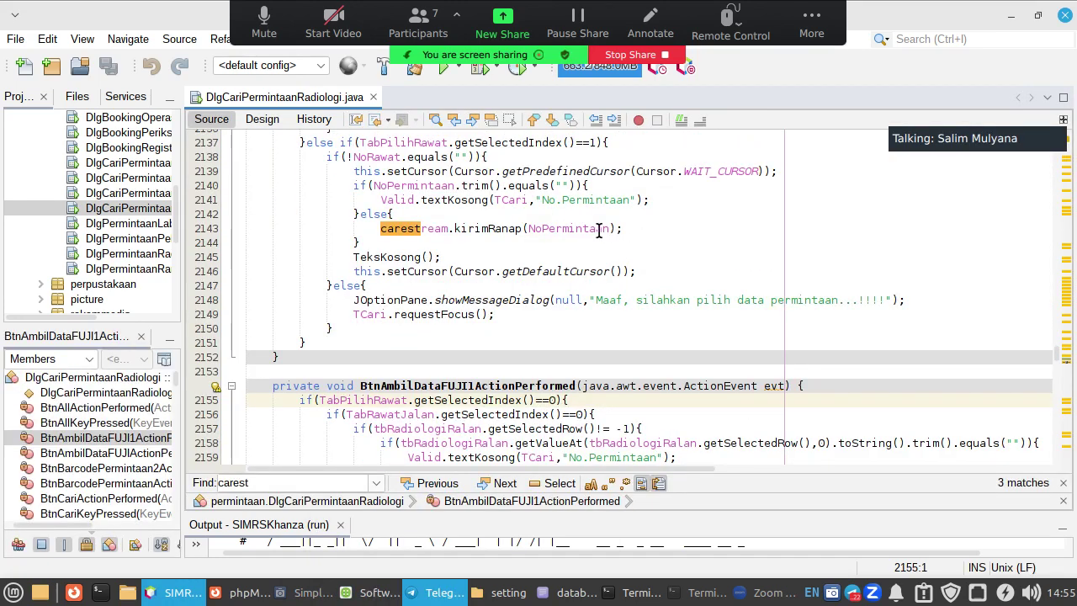
scroll(640, 316, "down", 3)
scroll(640, 316, "down", 2)
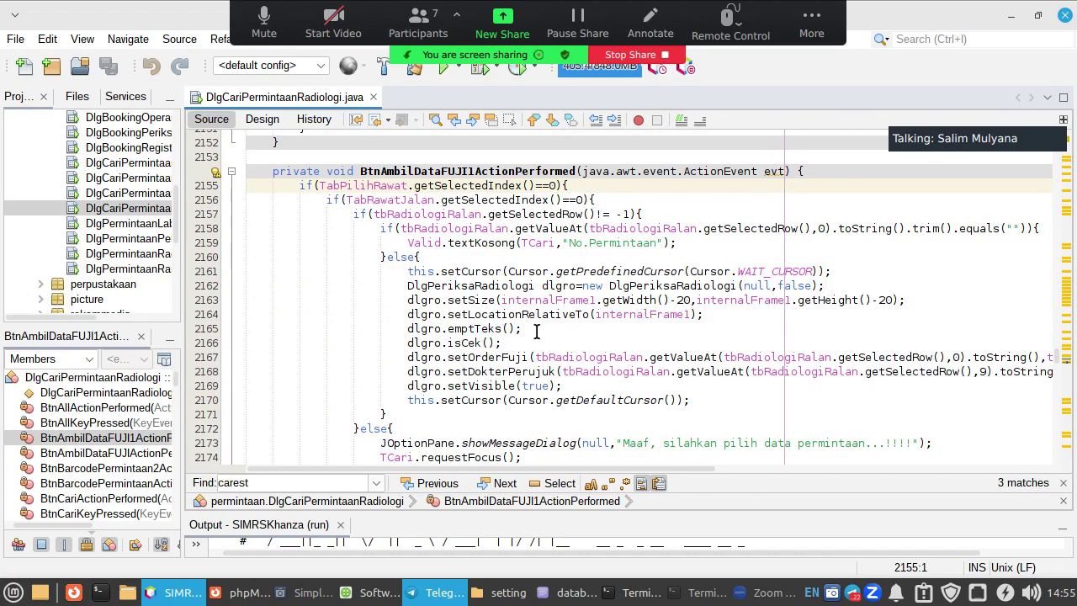
Go to the definition of the setOrderFuji method called in the handler, in DlgPeriksaRadiologi.java
left_click(500, 360, "ctrl")
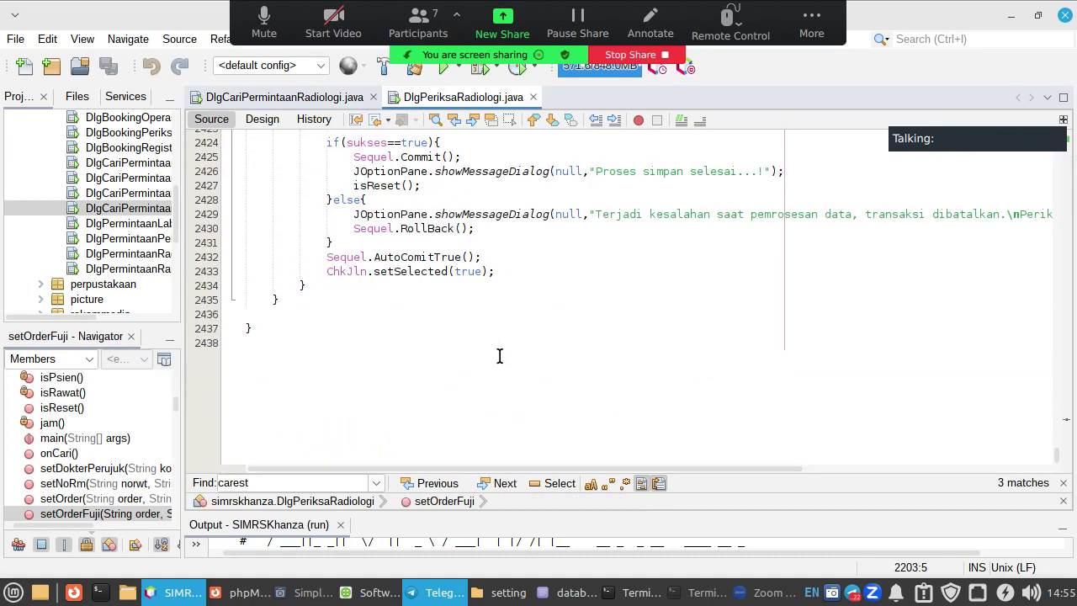
scroll(500, 356, "up", 9)
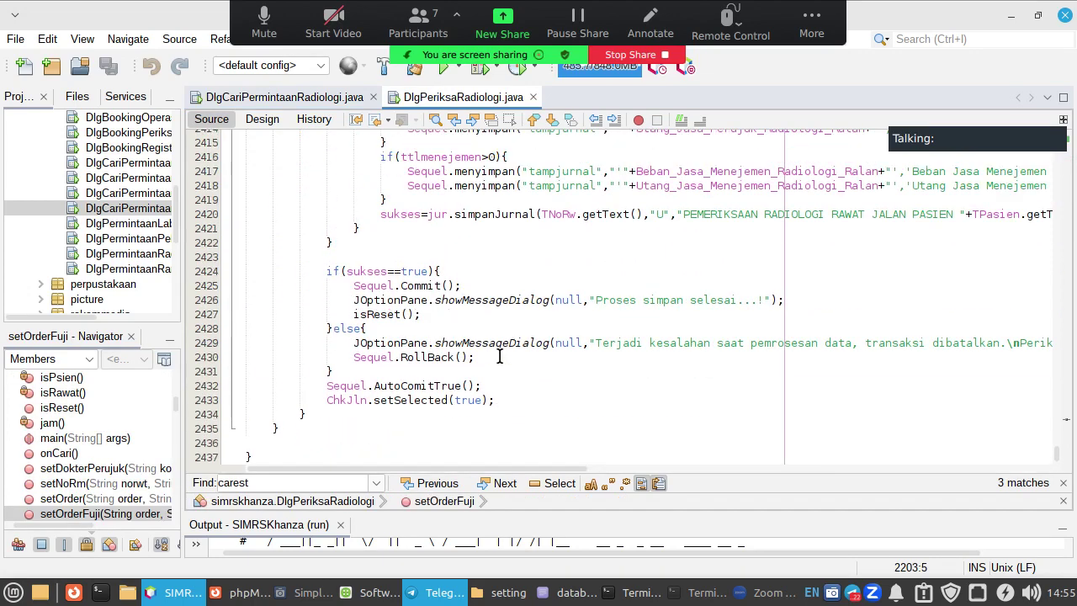
left_click(269, 99)
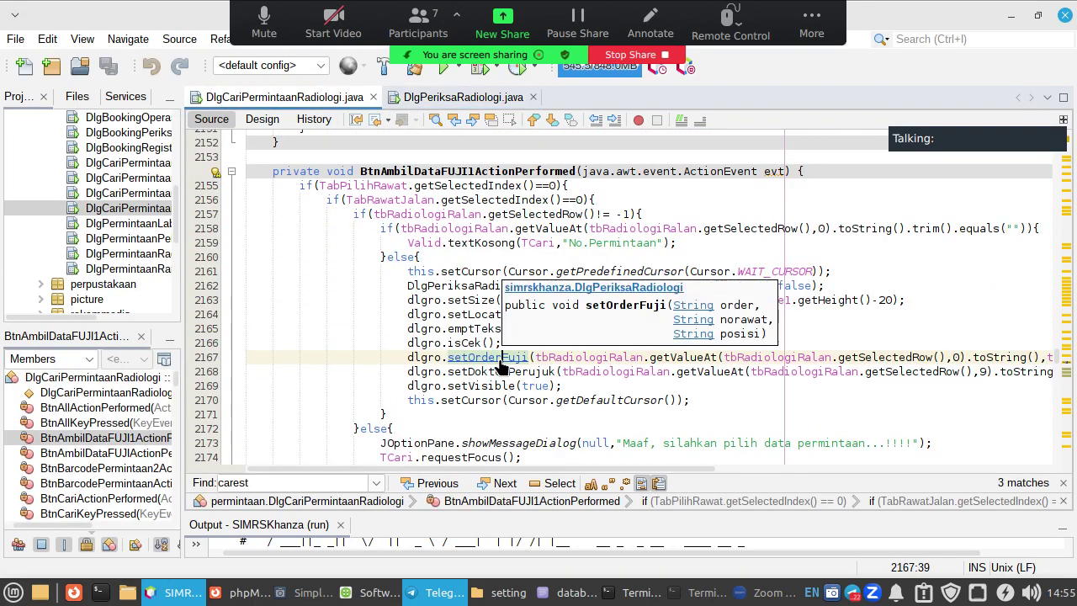
left_click(500, 359, "ctrl")
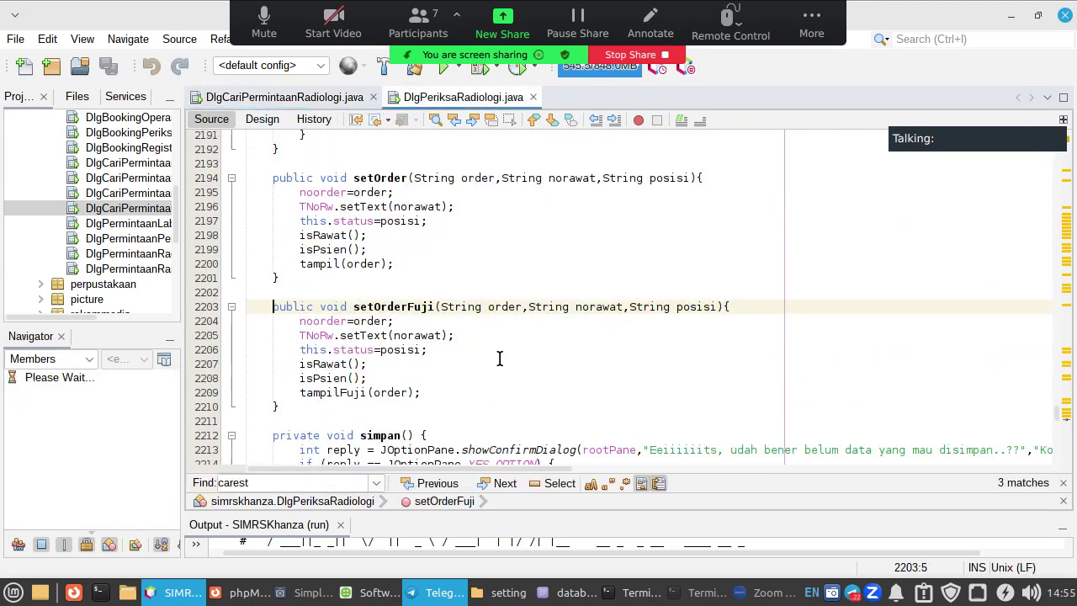
Open the tampilFuji method called by setOrderFuji and read its result queries through to the end of the method
left_click(345, 395, "ctrl")
scroll(525, 340, "down", 4)
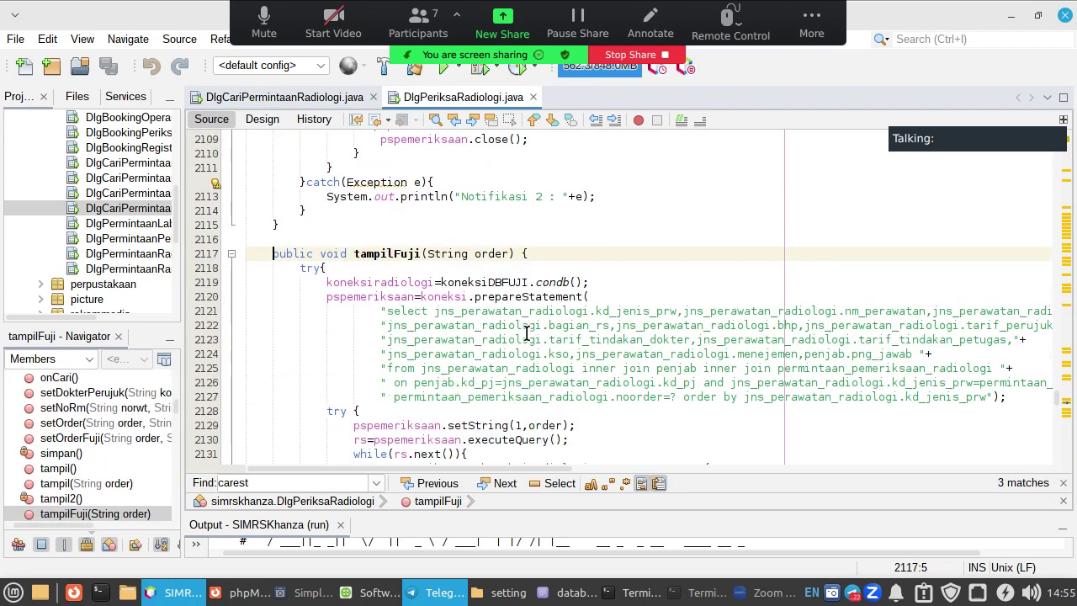
scroll(526, 334, "down", 4)
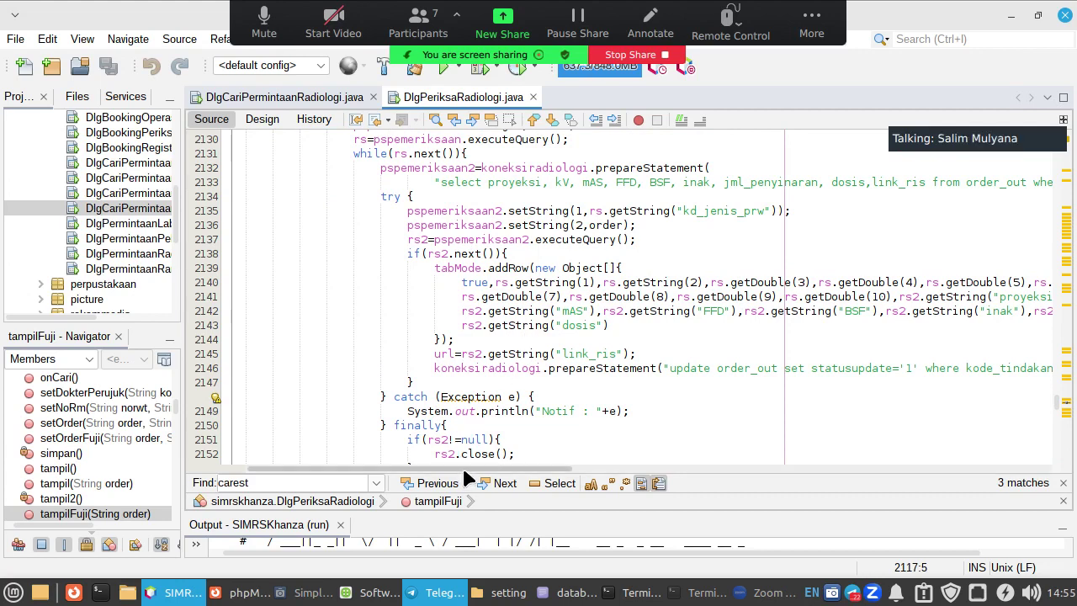
left_click_drag(467, 475, 486, 461)
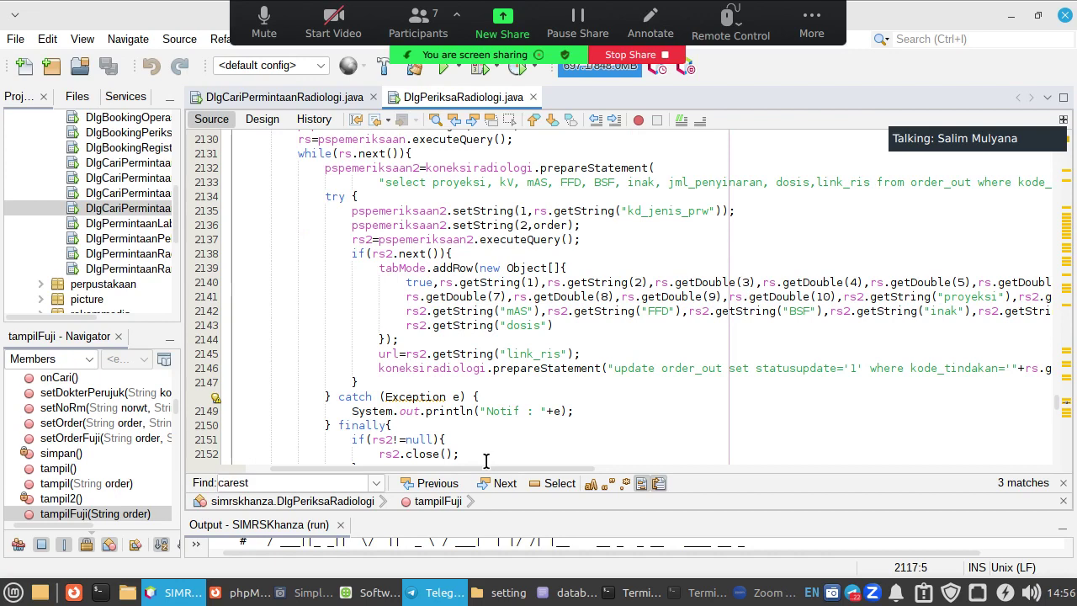
scroll(665, 286, "down", 6)
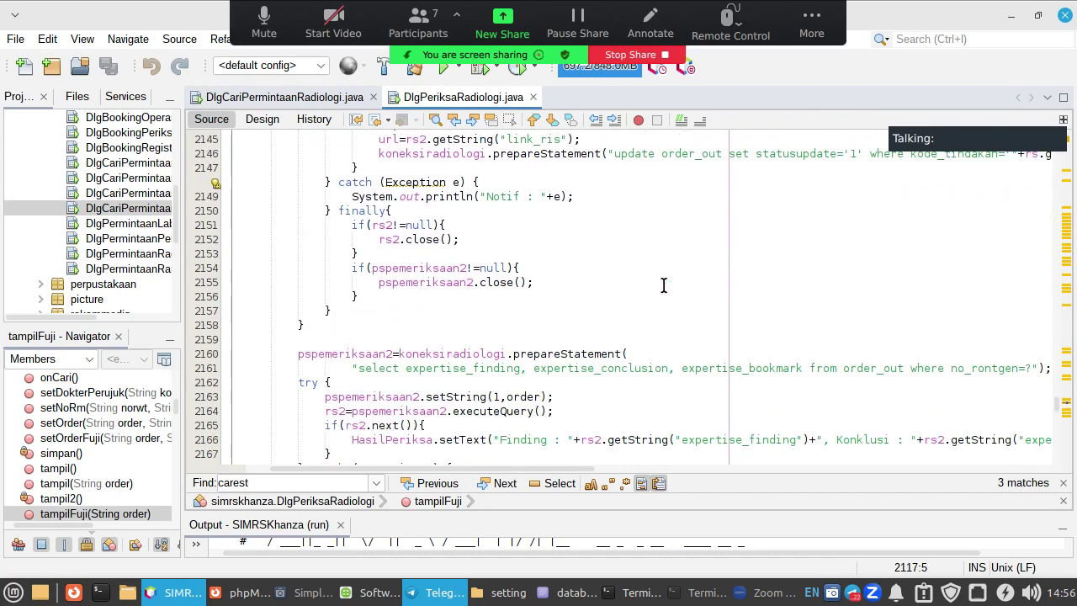
scroll(664, 287, "down", 9)
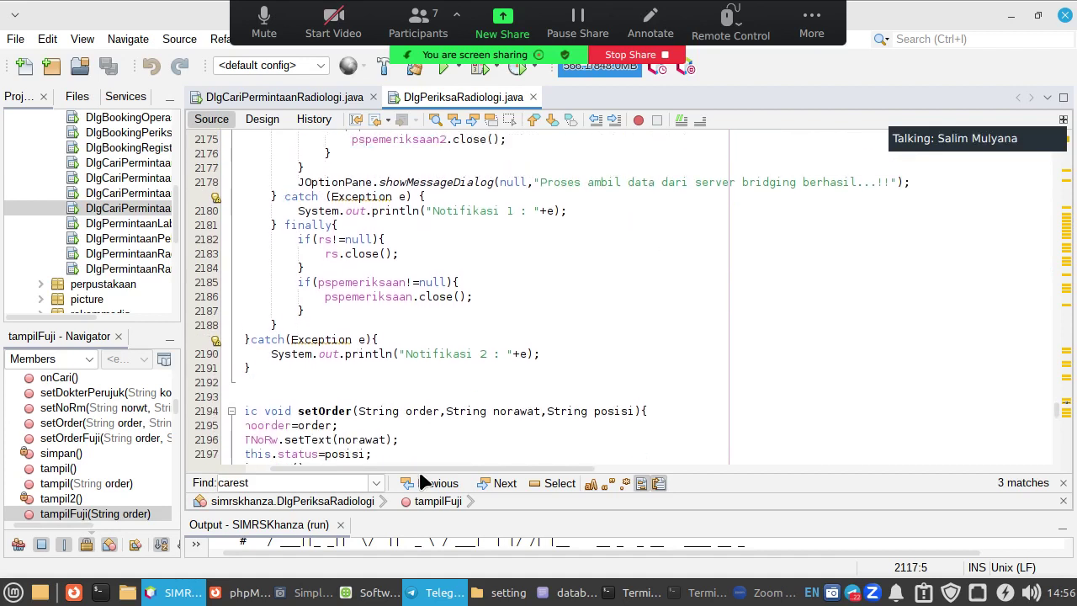
left_click_drag(421, 468, 345, 468)
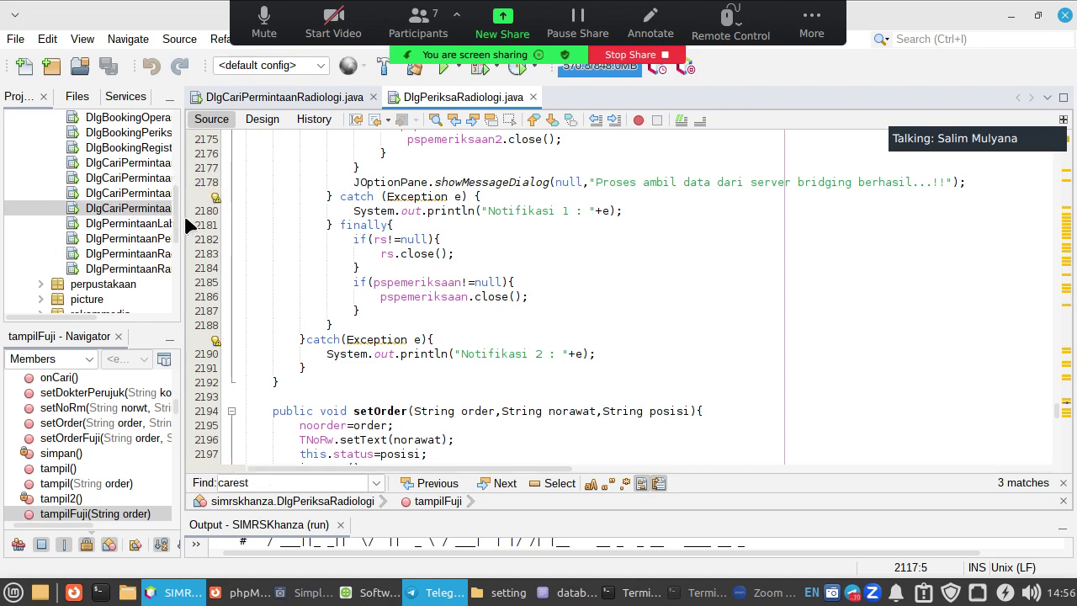
Widen the project pane and collapse the SIMRSKhanza project tree
left_click_drag(172, 222, 228, 139)
left_click(10, 119)
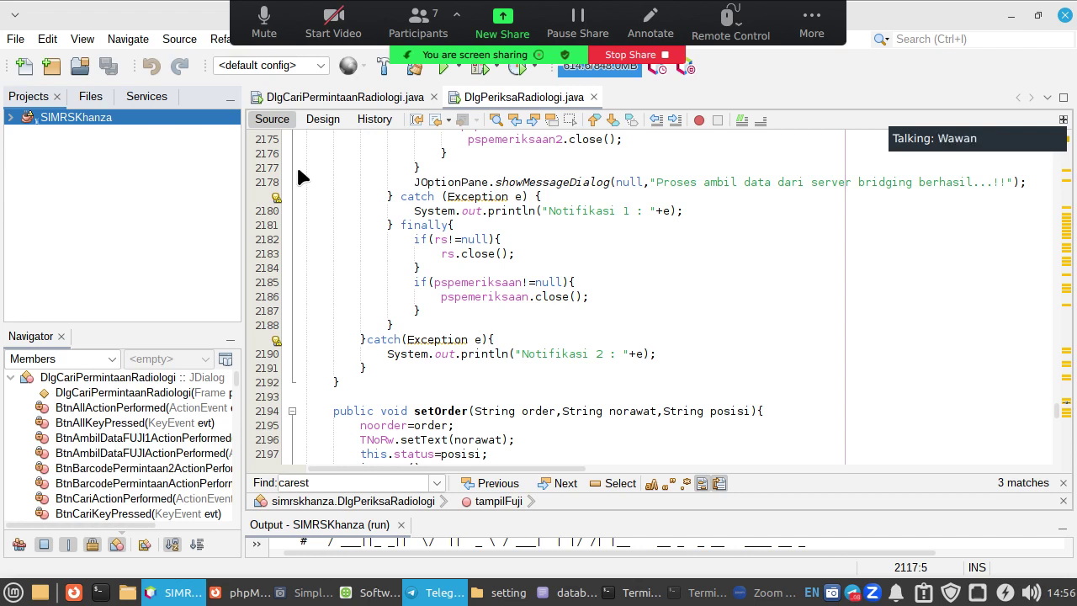
Stop sharing the screen and mute the microphone in the Zoom meeting
left_click(668, 54)
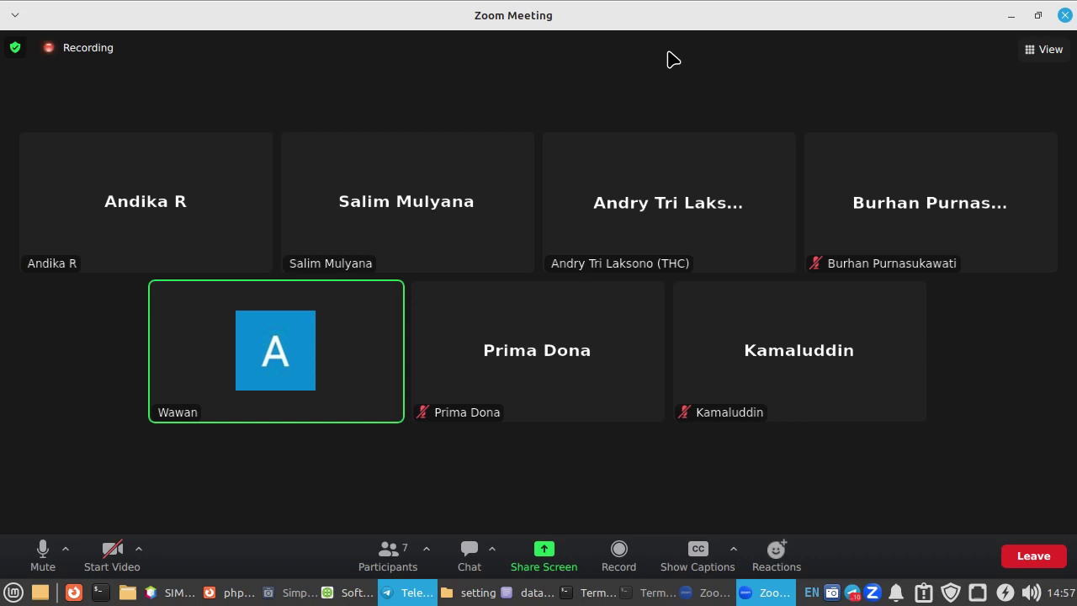
left_click(43, 554)
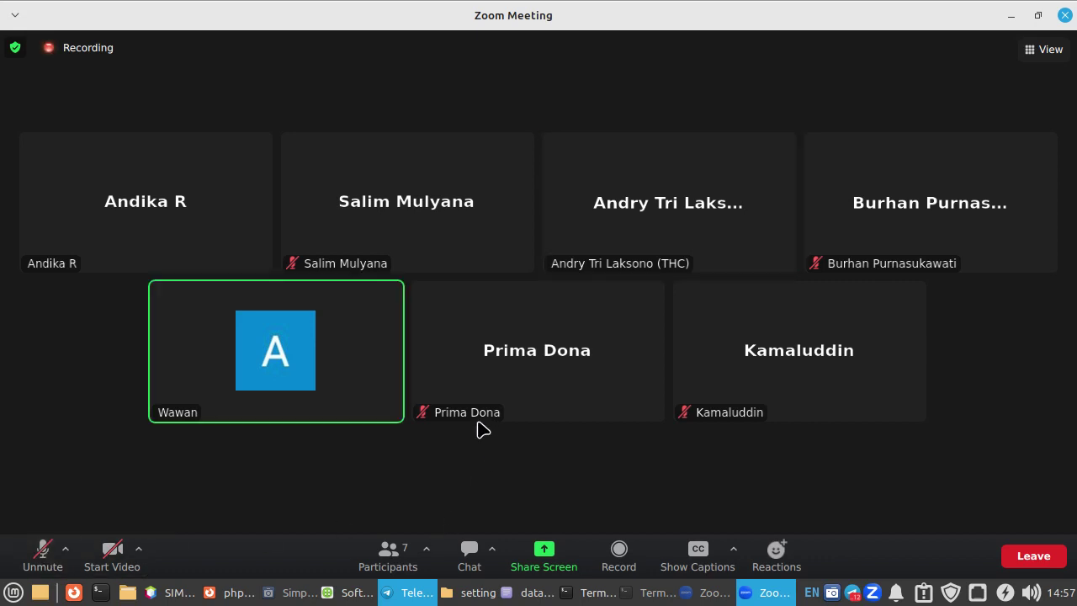
left_click(46, 560)
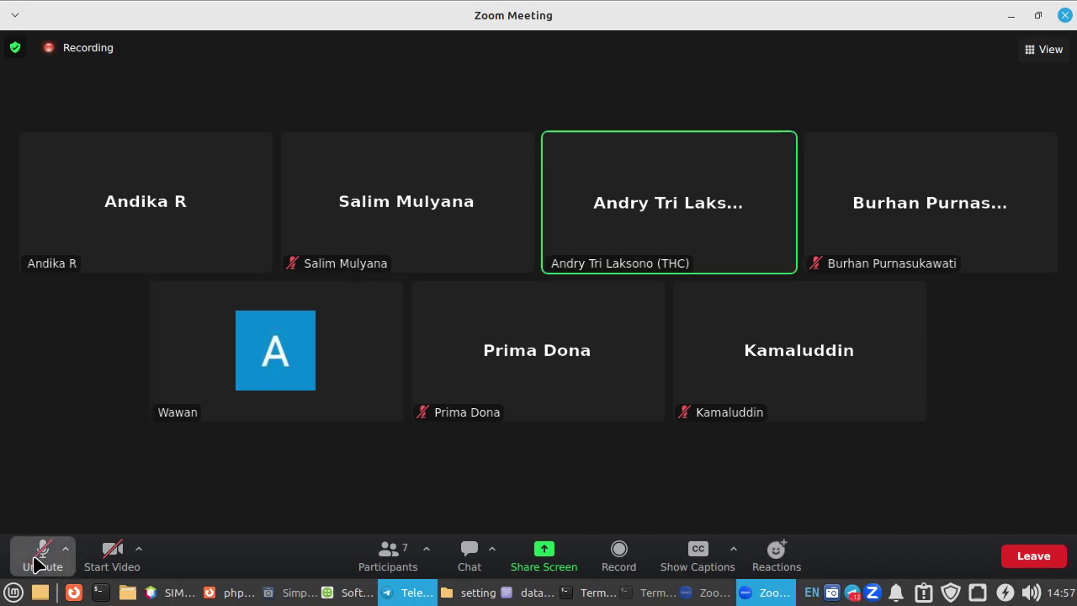
Leave the Zoom meeting and switch to the SimpleScreenRecorder window
left_click(1060, 556)
left_click(967, 509)
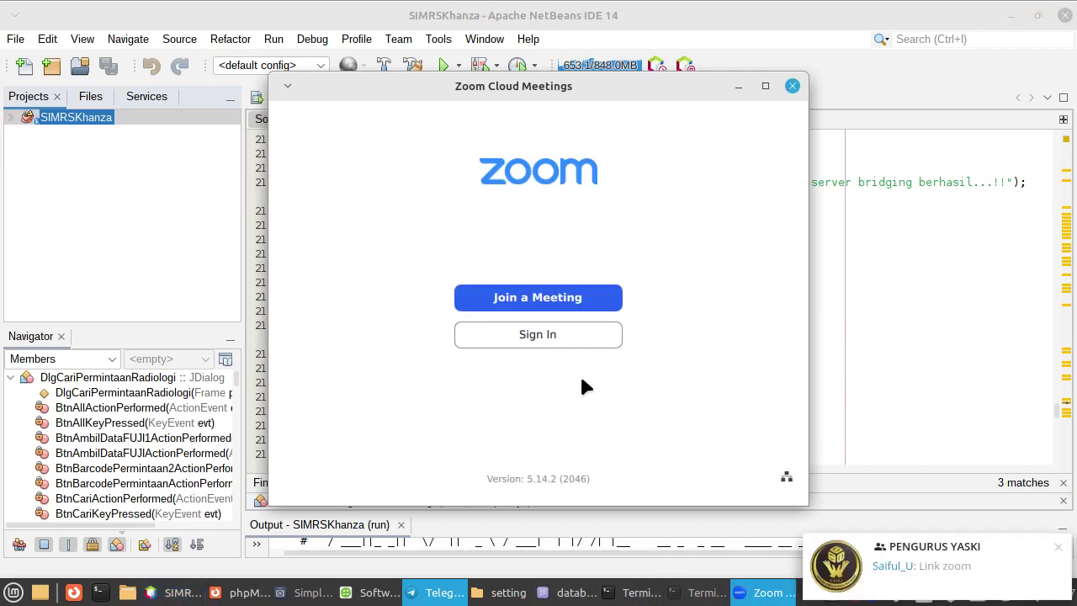
left_click(324, 591)
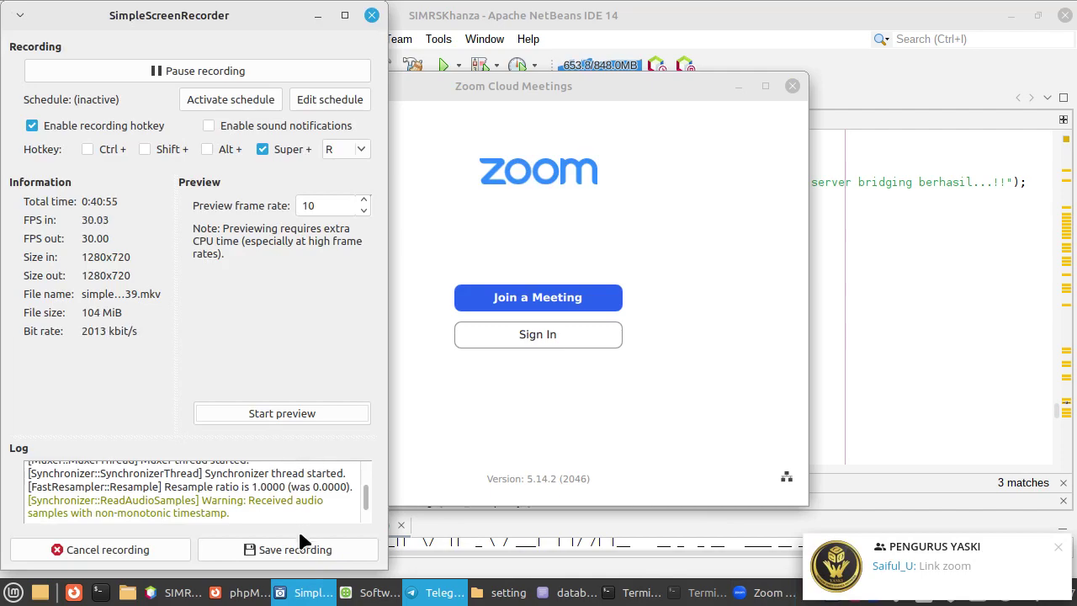